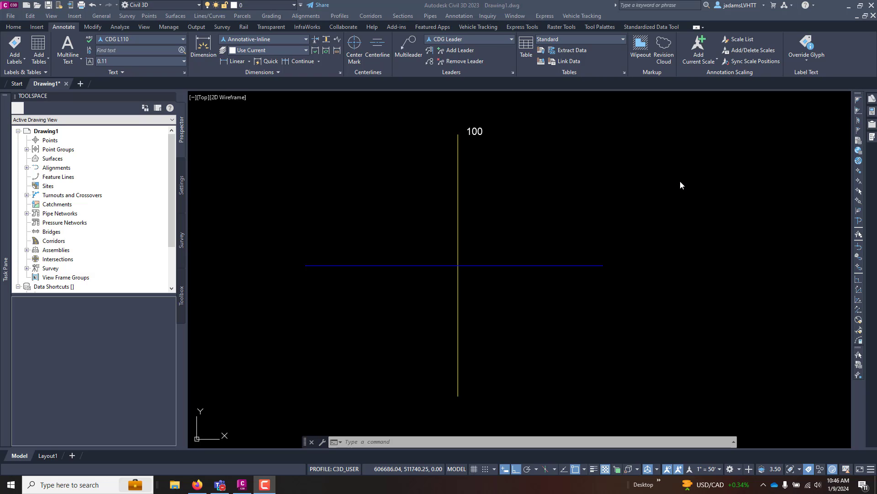
# Draw a circle of radius 100 centred on the upper endpoint of the yellow vertical line.
pyautogui.click(562, 201)
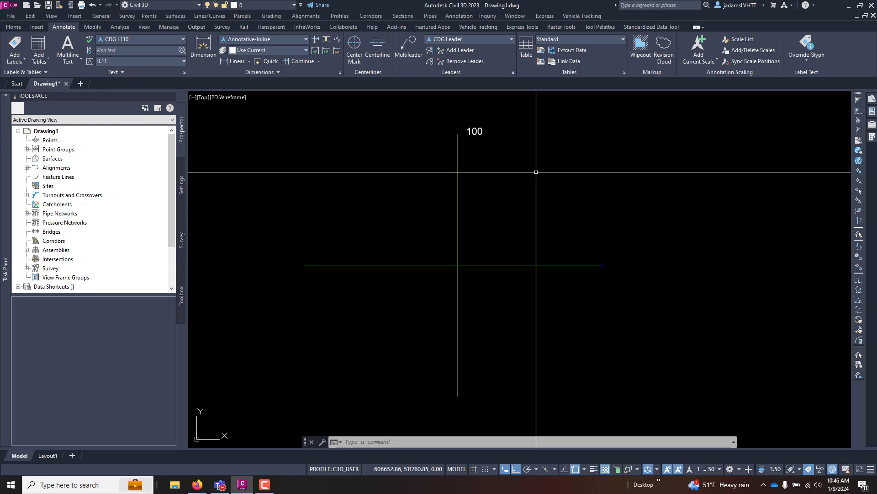
pyautogui.write('c')
pyautogui.press('Return')
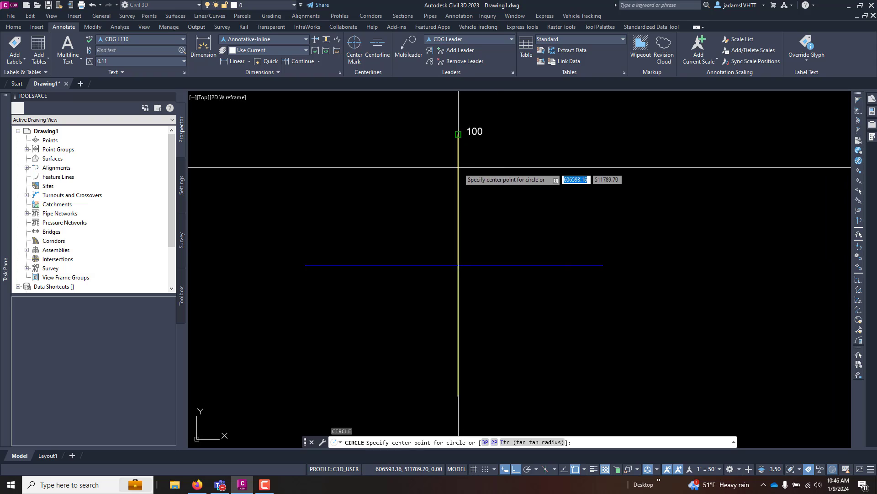
pyautogui.click(458, 135)
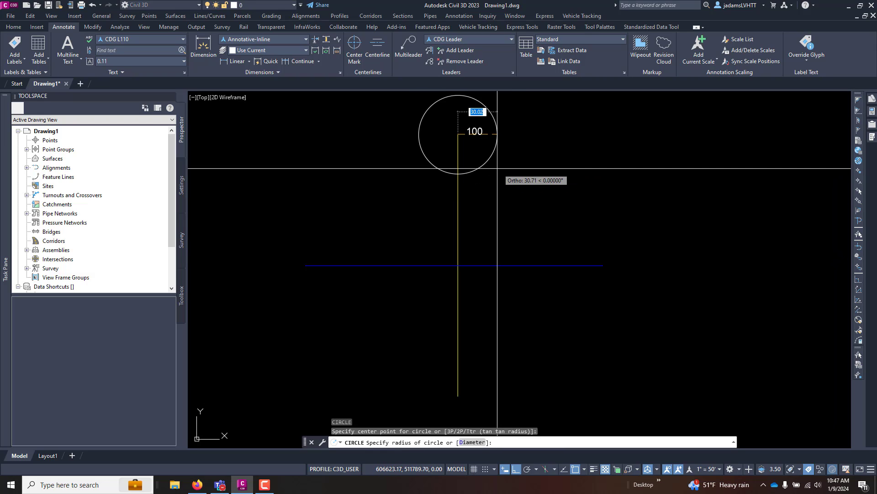
pyautogui.press('Return')
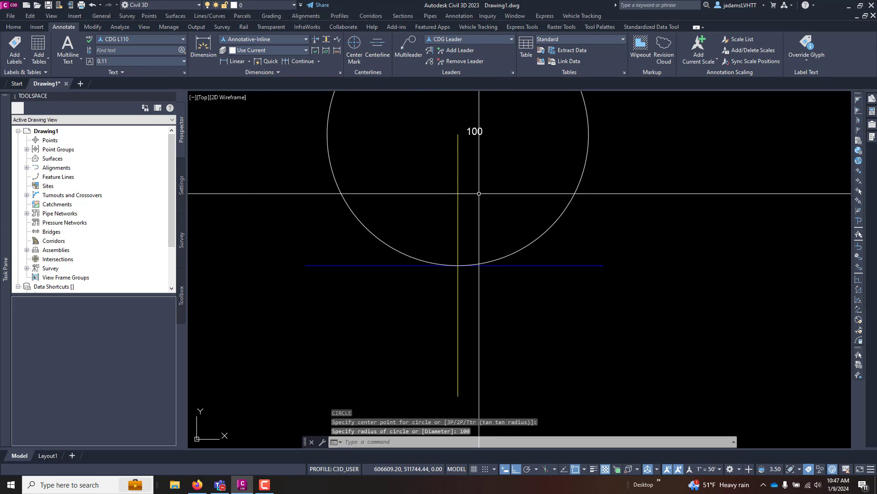
# With Ortho off, draw a short slanted polyline tick from the intersection of the circle and the yellow line, using an intersection snap.
pyautogui.write('pl')
pyautogui.press('Return')
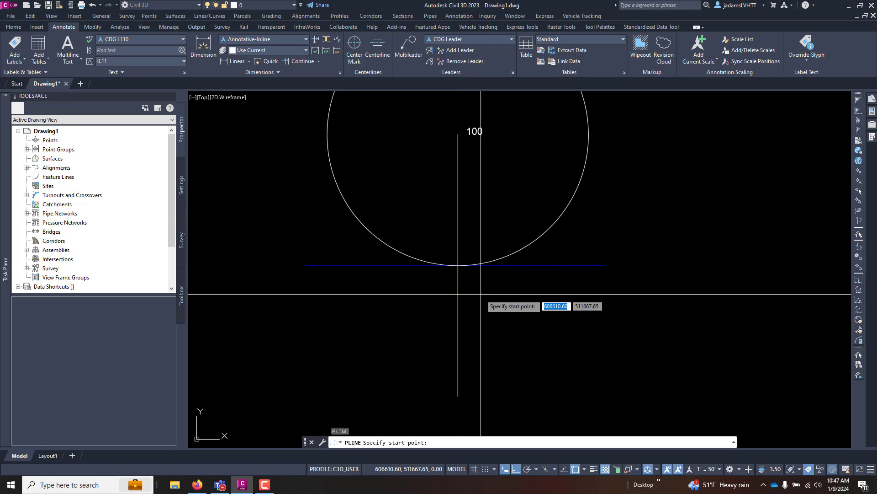
pyautogui.keyDown('shift'); pyautogui.rightClick(484, 284); pyautogui.keyUp('shift')
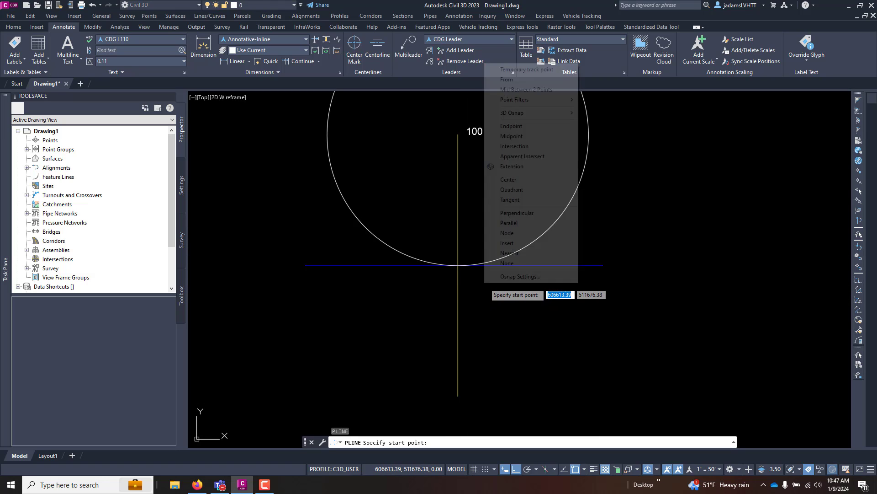
pyautogui.click(536, 145)
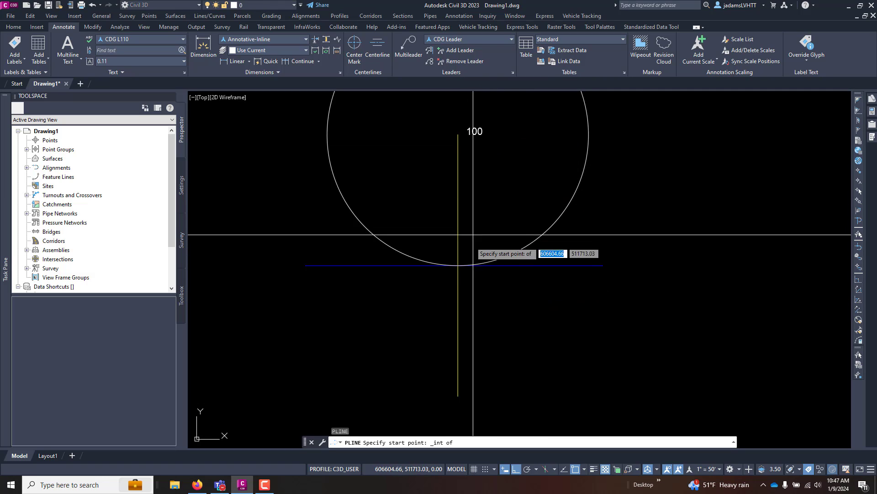
pyautogui.click(459, 270)
pyautogui.press('F8')
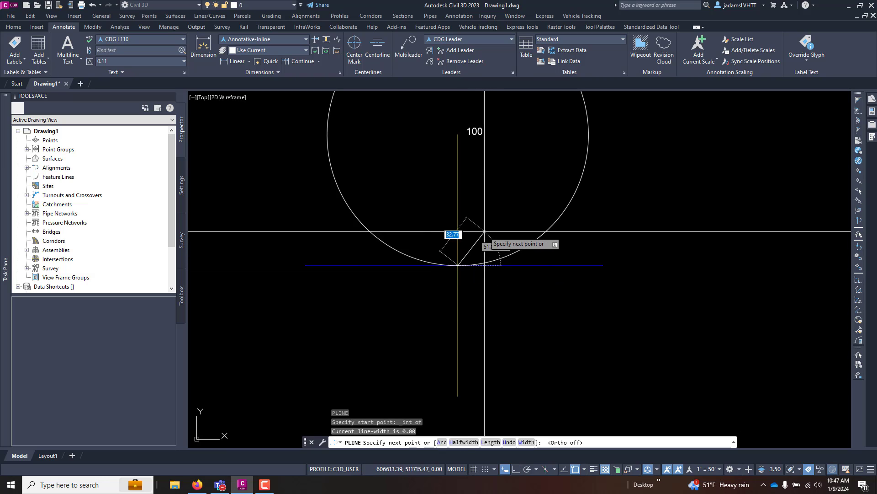
pyautogui.click(488, 230)
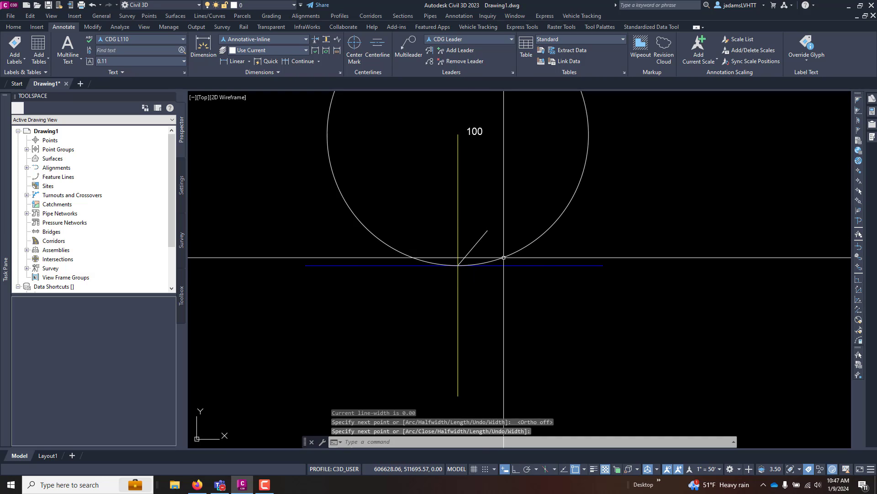
pyautogui.press('Return')
pyautogui.press('Return')
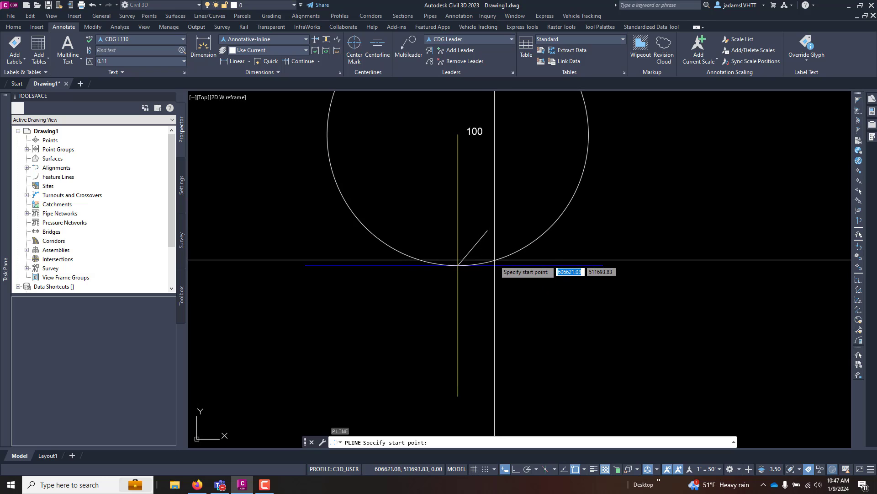
pyautogui.press('Escape')
# Draw a second circle of radius 100 centred on the start of the slanted tick at the blue line.
pyautogui.write('c')
pyautogui.press('Return')
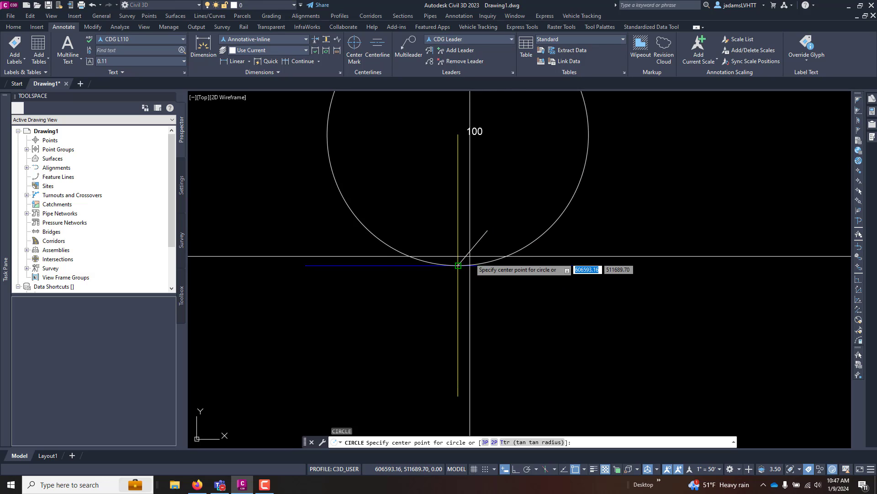
pyautogui.click(458, 264)
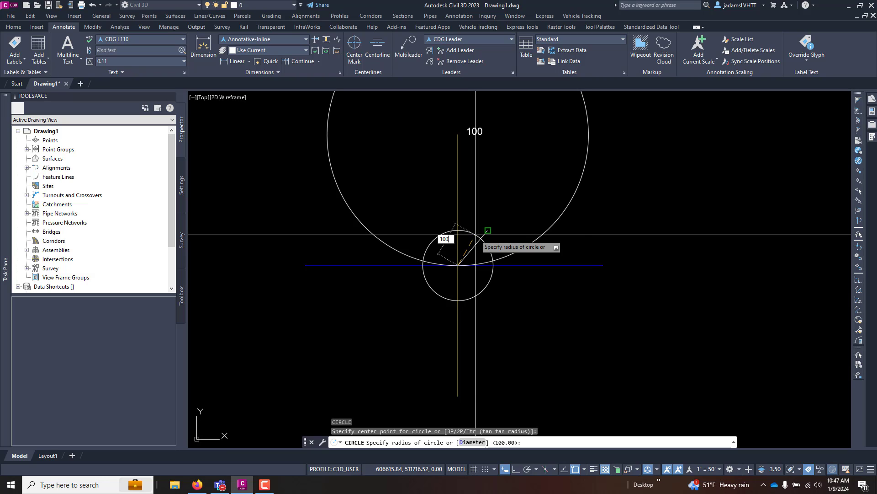
pyautogui.write('100')
pyautogui.press('Return')
pyautogui.press('Escape')
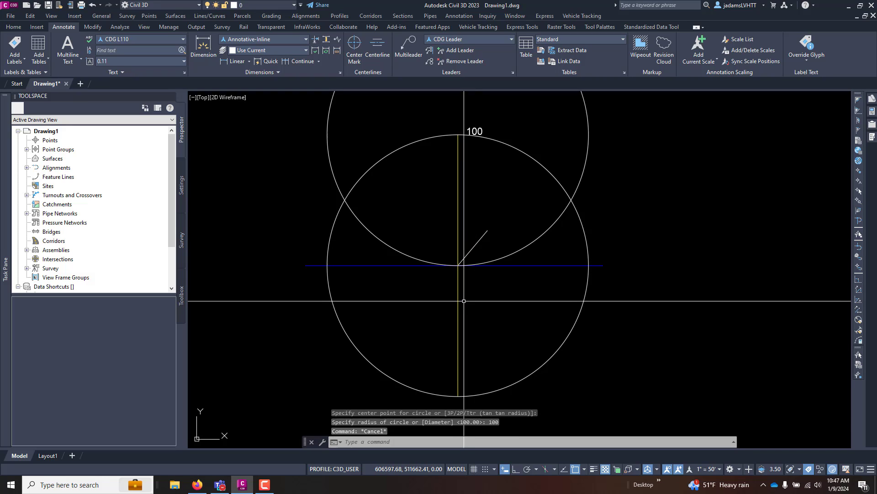
# Draw a short slanted polyline tick from the point where the second circle meets the yellow line's lower end.
pyautogui.write('pl')
pyautogui.press('Return')
pyautogui.click(458, 396)
pyautogui.click(484, 372)
pyautogui.press('Escape')
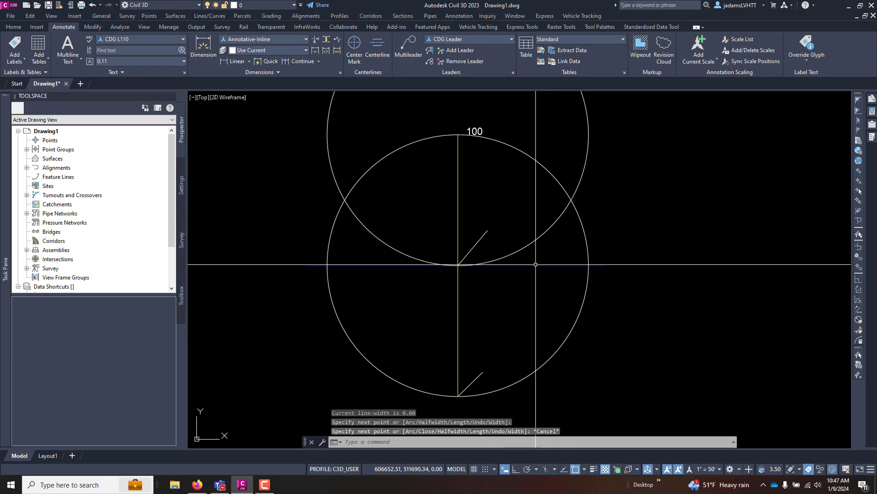
# Erase both radius-100 construction circles, keeping the two slanted ticks.
pyautogui.click(579, 204)
pyautogui.click(568, 195)
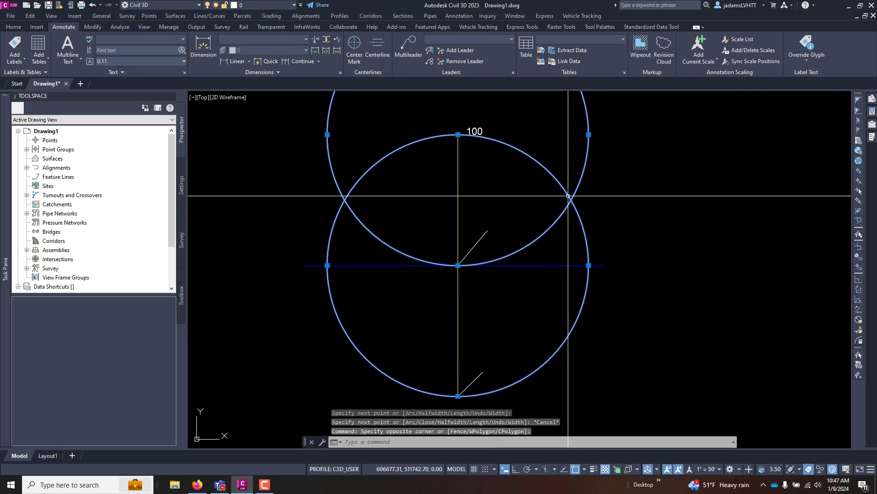
pyautogui.press('Delete')
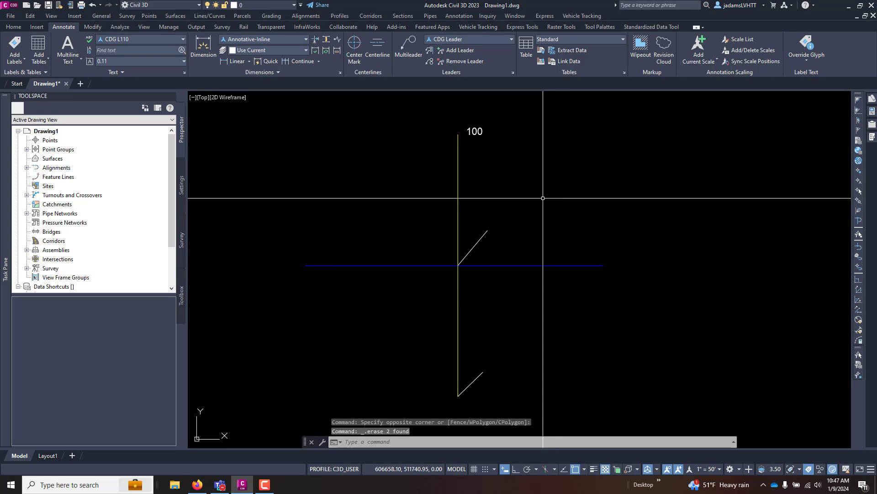
# Try a horizontal polyline about 85 units long from the yellow line's upper endpoint with Ortho on, and erase it.
pyautogui.write('pl')
pyautogui.press('Return')
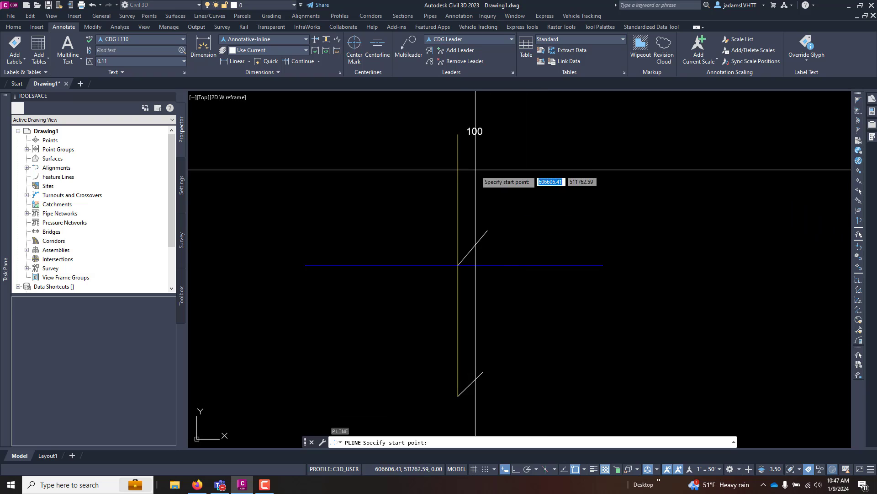
pyautogui.click(458, 134)
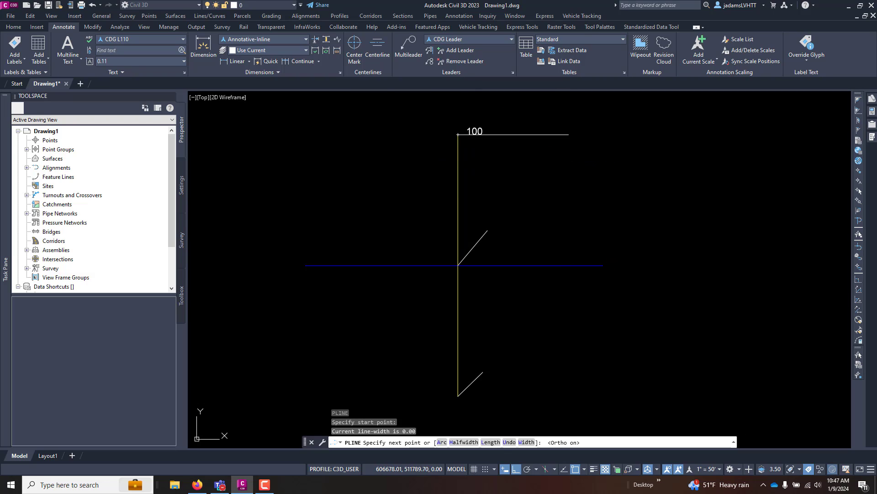
pyautogui.click(569, 137)
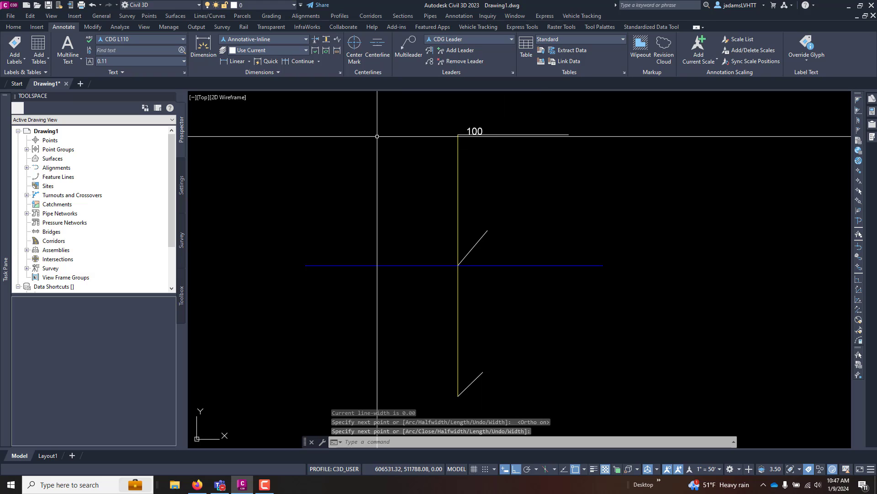
pyautogui.press('Return')
pyautogui.click(515, 127)
pyautogui.click(503, 153)
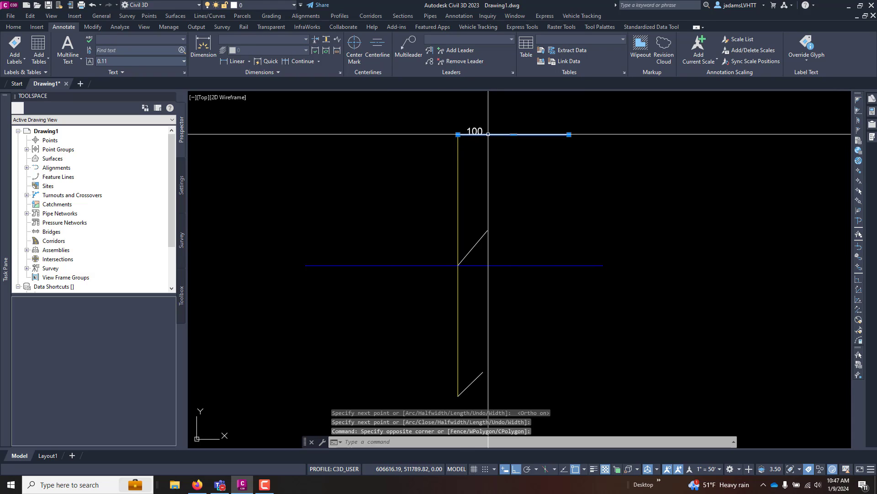
pyautogui.press('Delete')
# Draw a horizontal line about 74 units long extending right from the yellow line's upper endpoint.
pyautogui.write('l')
pyautogui.press('Return')
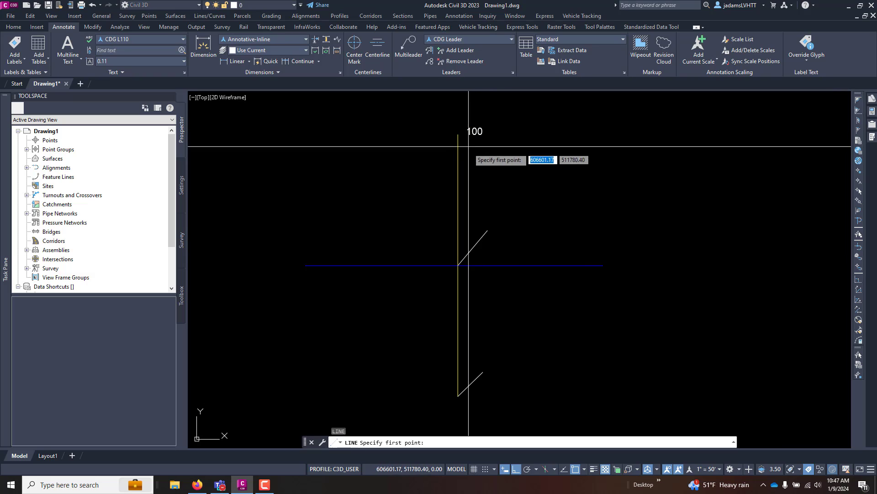
pyautogui.click(459, 134)
pyautogui.click(532, 134)
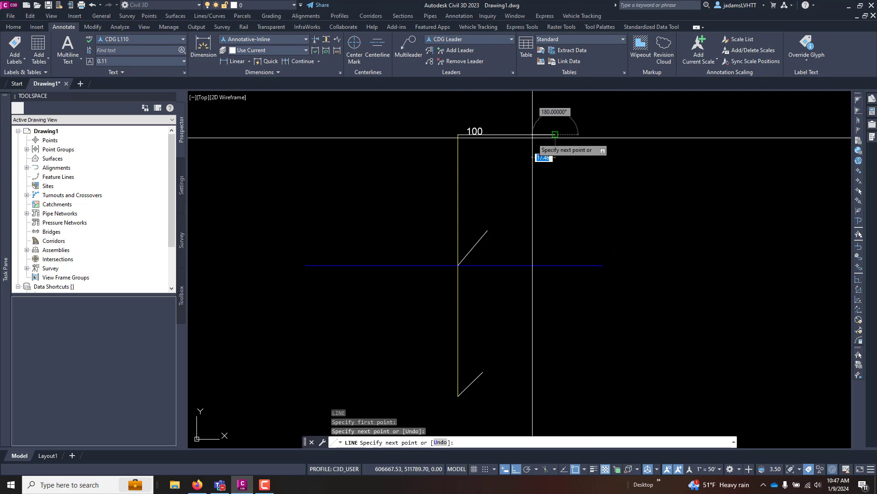
pyautogui.press('Escape')
# Lengthen the horizontal line about 78 units past the yellow line on its left side.
pyautogui.click(513, 134)
pyautogui.moveTo(458, 134)
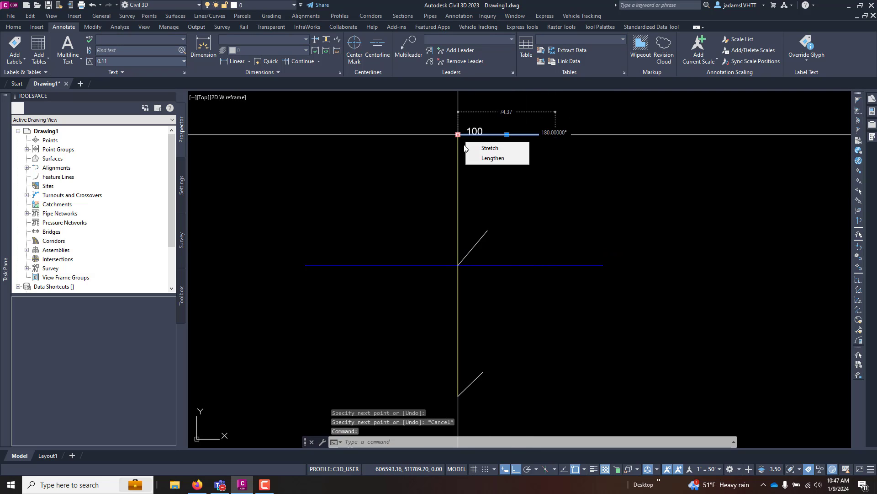
pyautogui.click(479, 160)
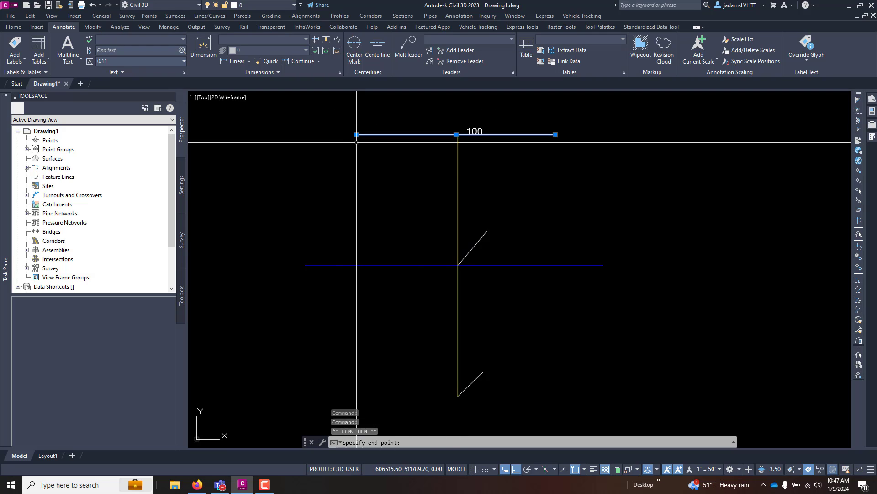
pyautogui.press('Escape')
pyautogui.click(494, 225)
pyautogui.click(479, 239)
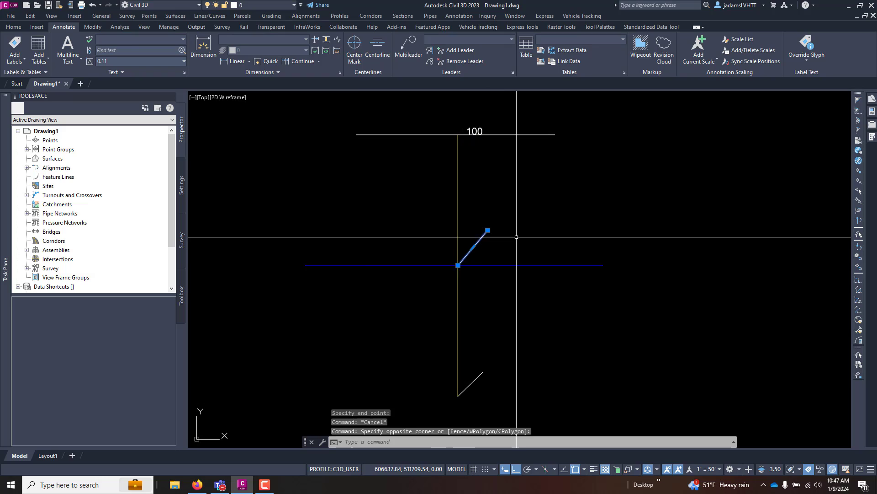
pyautogui.press('Escape')
pyautogui.press('Return')
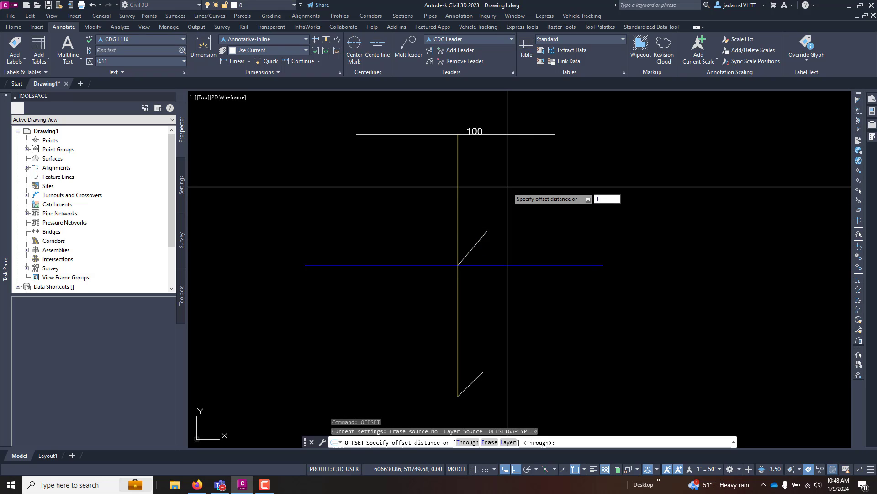
pyautogui.press('Escape')
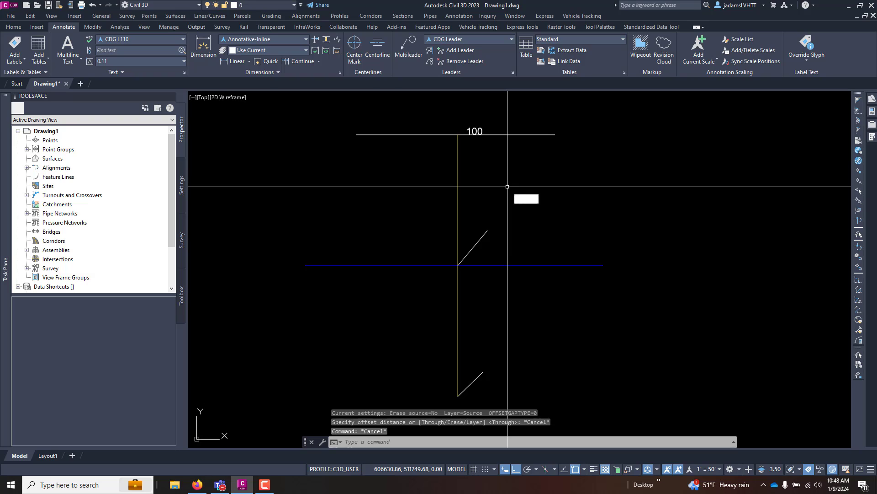
# Offset the upper horizontal line 100 units downward onto the blue line.
pyautogui.press('Return')
pyautogui.write('100')
pyautogui.press('Return')
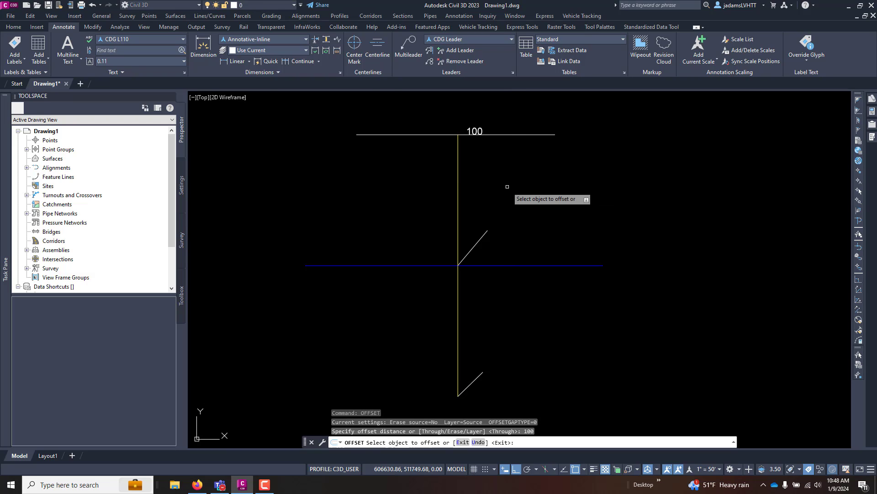
pyautogui.click(500, 134)
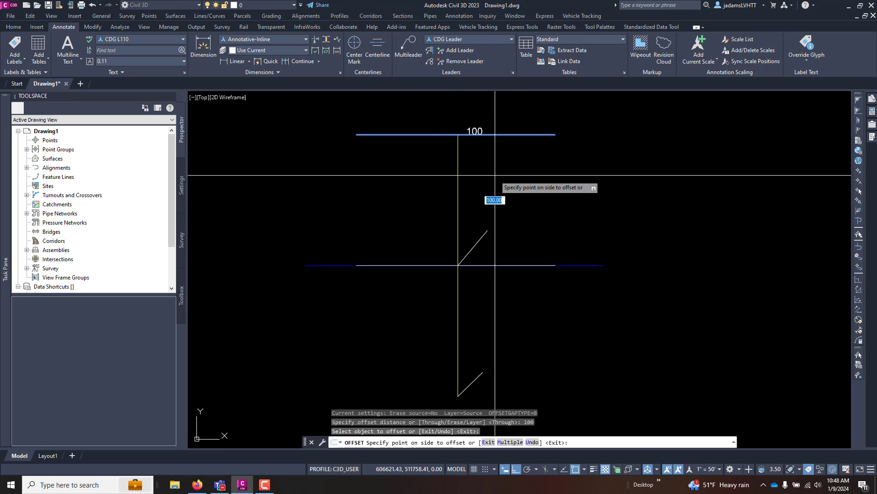
pyautogui.click(509, 260)
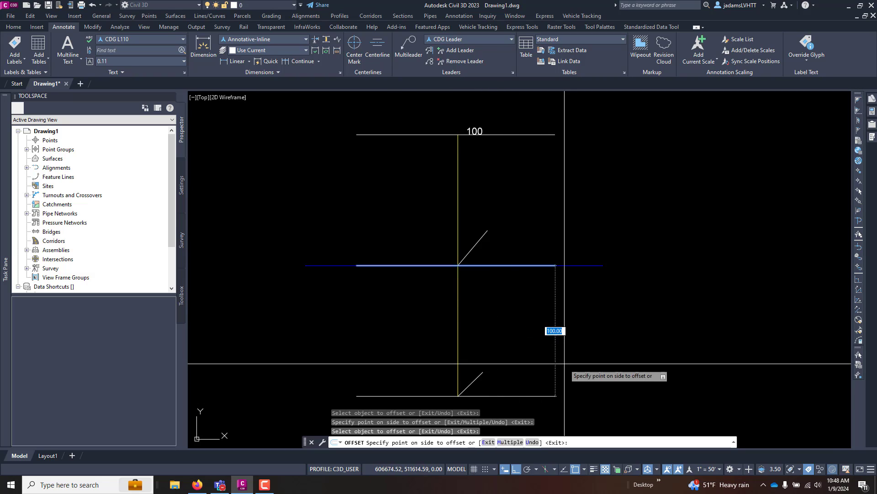
pyautogui.click(493, 134)
pyautogui.press('Escape')
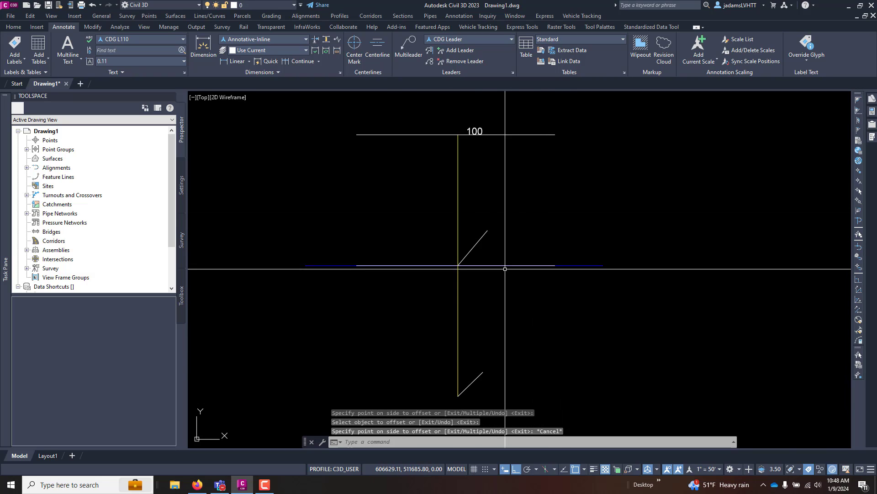
# Offset the middle copy 100 units downward to the yellow line's lower end, and erase the middle copy.
pyautogui.press('Return')
pyautogui.press('Return')
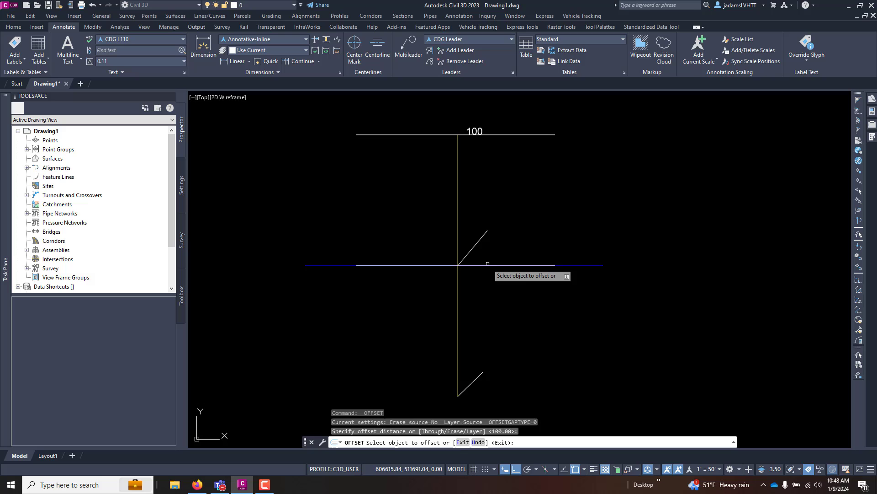
pyautogui.click(488, 265)
pyautogui.click(482, 306)
pyautogui.press('Return')
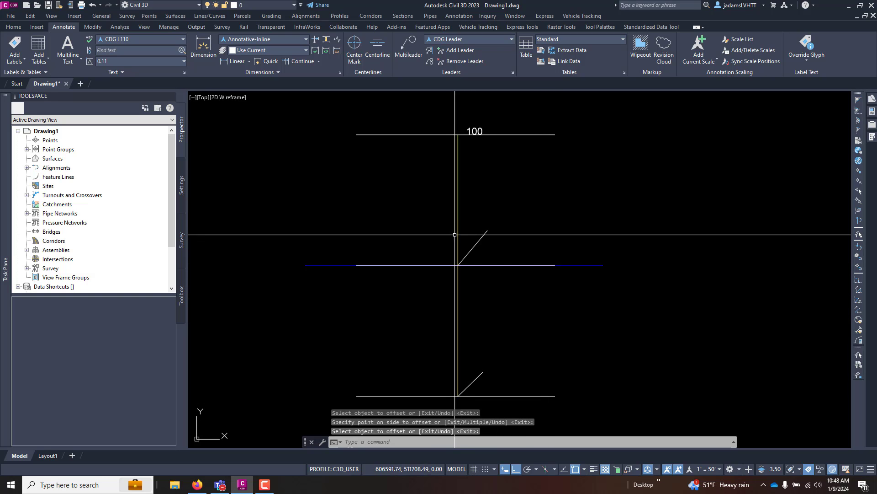
pyautogui.click(509, 265)
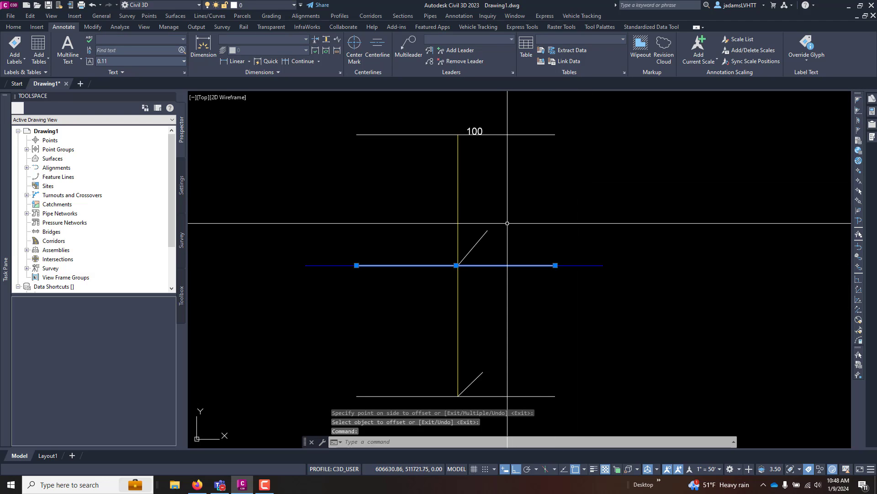
pyautogui.press('Delete')
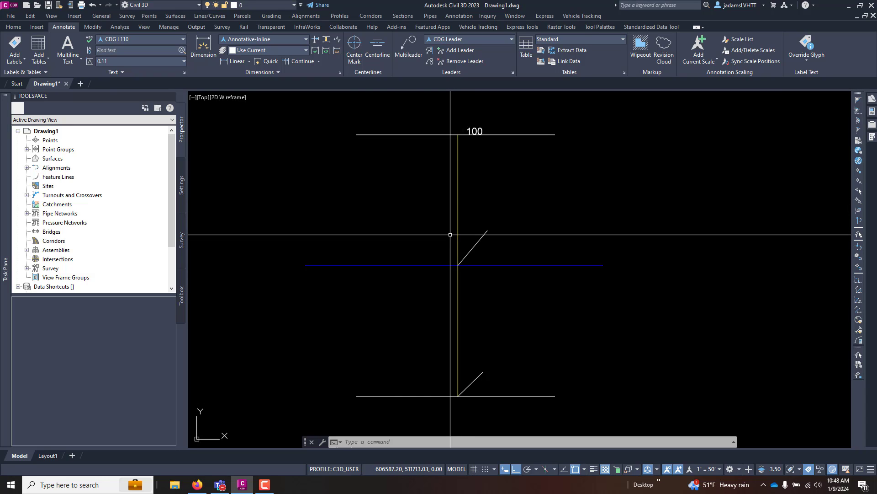
# Offset the yellow vertical line 50 units to both its right and left sides.
pyautogui.press('Return')
pyautogui.write('50')
pyautogui.press('Return')
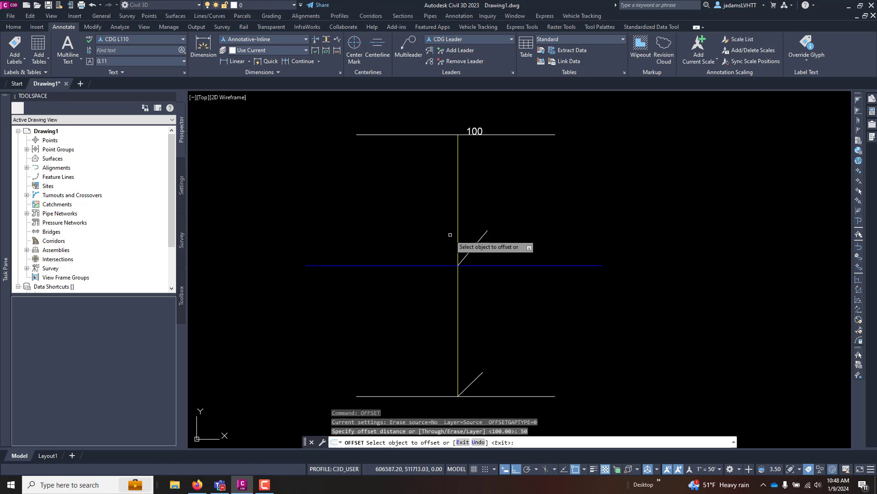
pyautogui.click(457, 296)
pyautogui.click(484, 294)
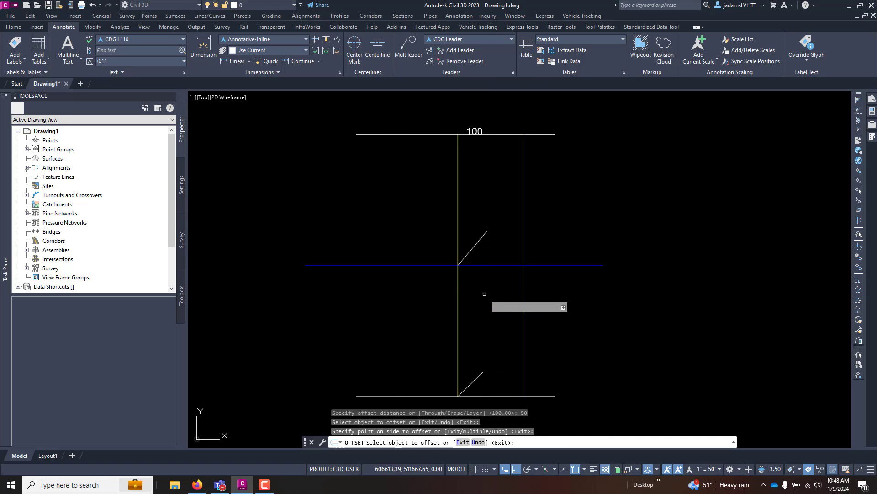
pyautogui.click(459, 289)
pyautogui.click(418, 294)
pyautogui.press('Escape')
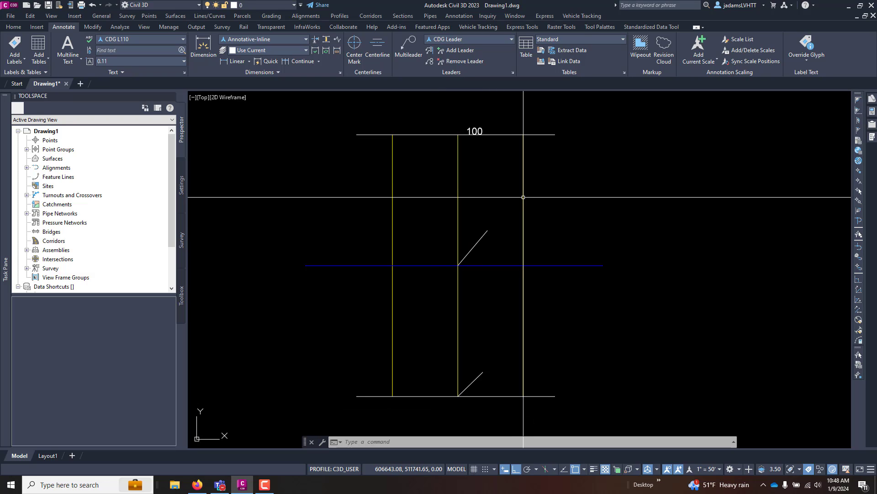
pyautogui.moveTo(524, 197)
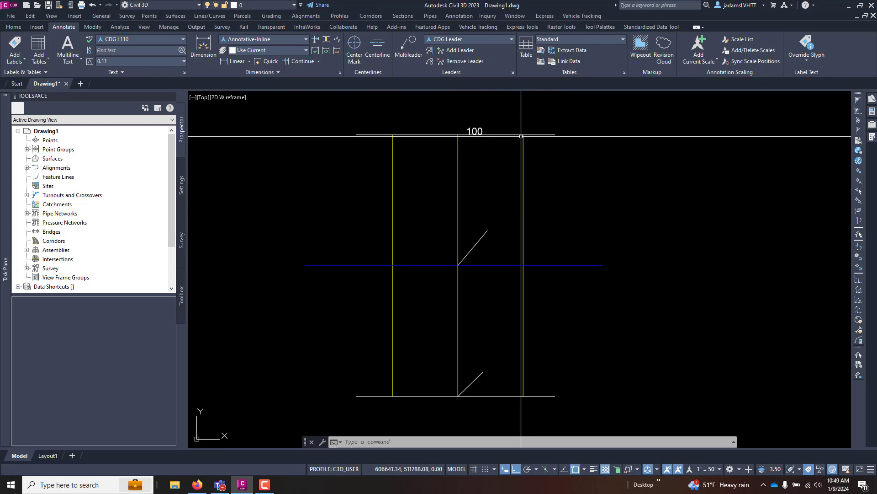
pyautogui.press('Escape')
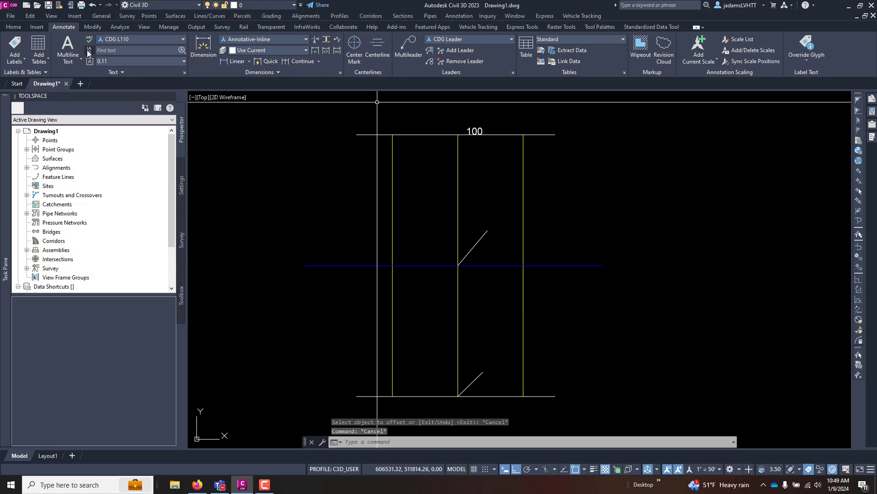
# Add the multiline text "99" just below the blue line, to the right of the middle yellow line.
pyautogui.click(65, 48)
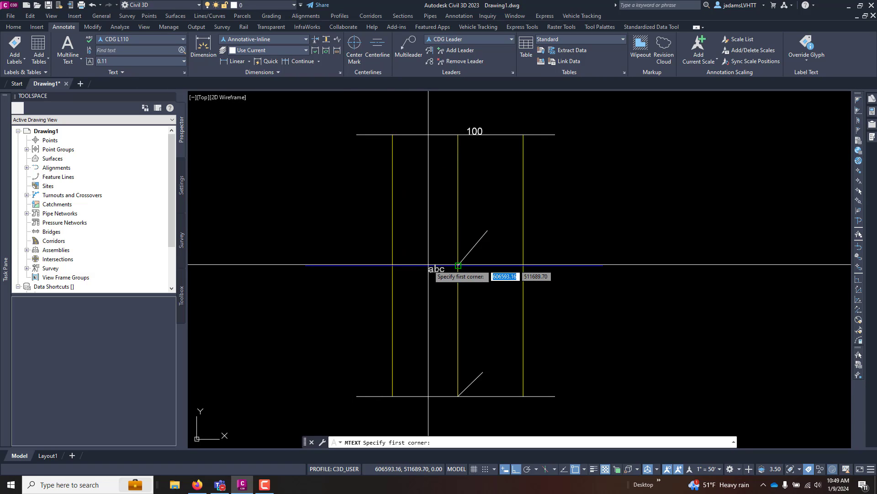
pyautogui.scroll(4, 461, 289)
pyautogui.click(465, 237)
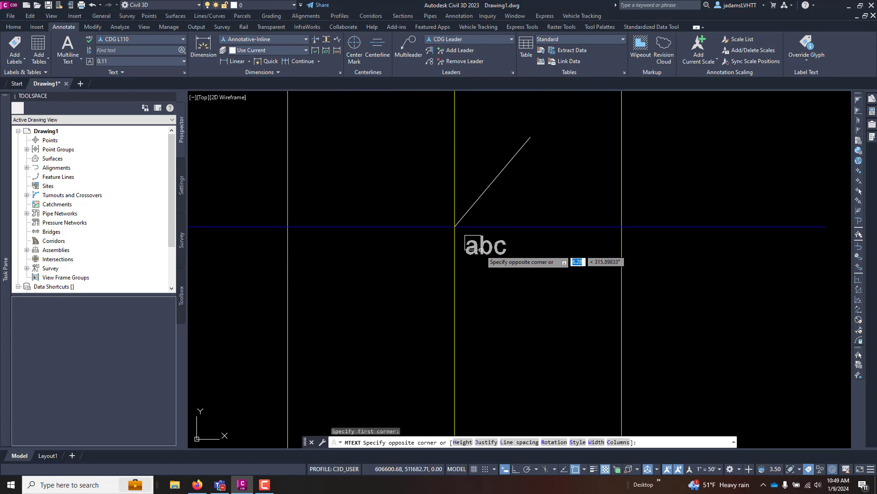
pyautogui.click(480, 249)
pyautogui.write('99')
pyautogui.click(529, 238)
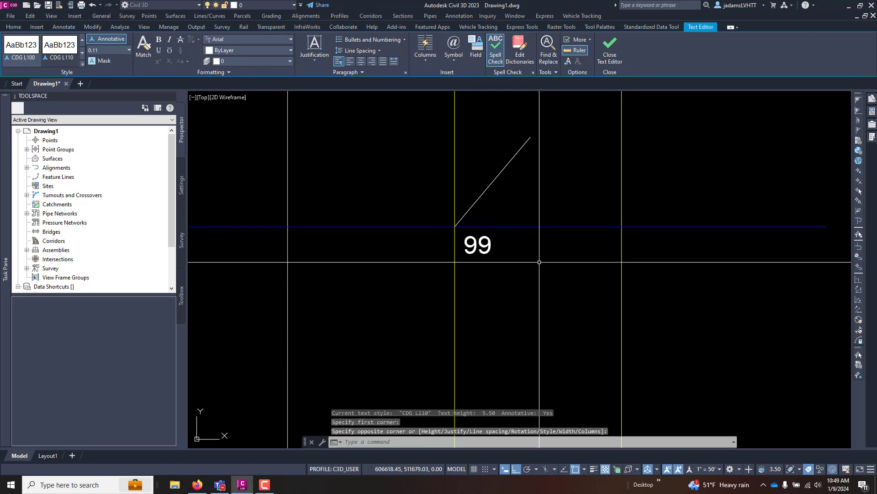
# Copy the 99 label to the upper end of the right yellow line, with Ortho off.
pyautogui.click(476, 245)
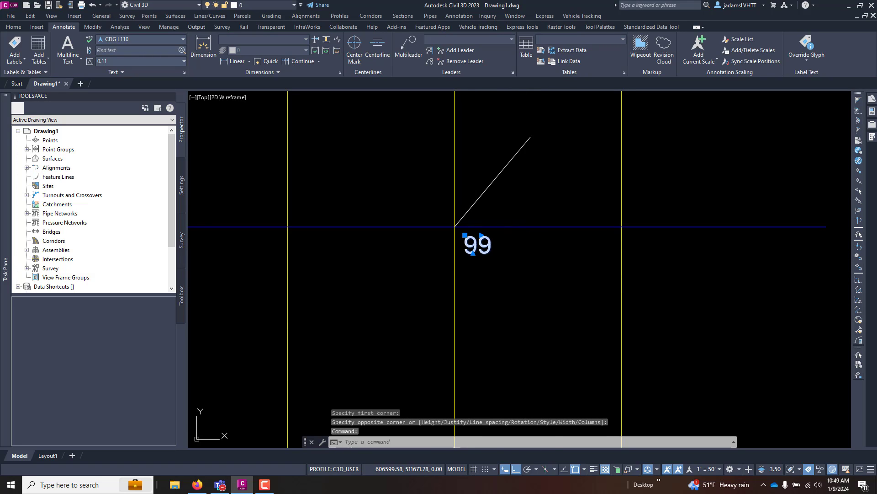
pyautogui.rightClick(477, 288)
pyautogui.click(500, 301)
pyautogui.click(465, 236)
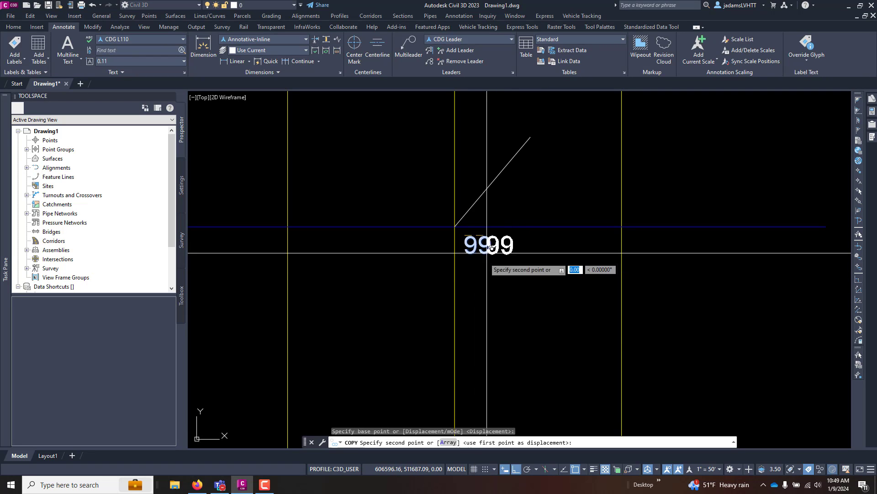
pyautogui.scroll(-3, 472, 363)
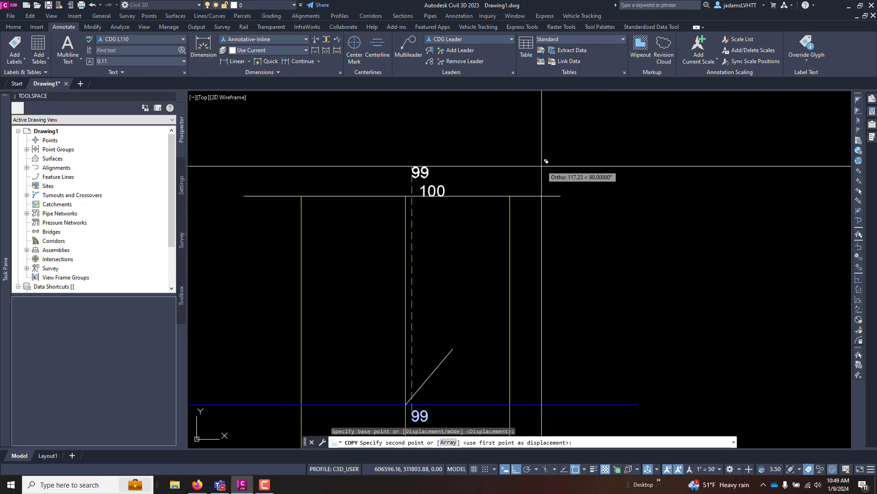
pyautogui.press('F8')
pyautogui.click(512, 182)
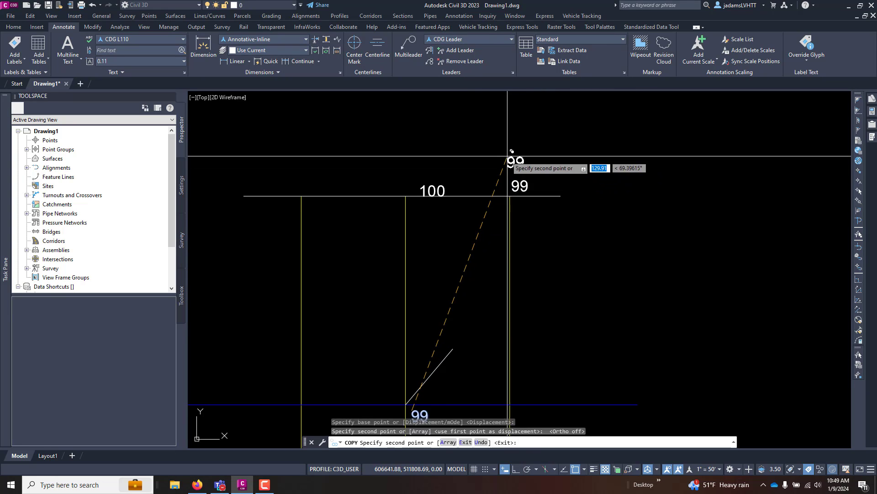
pyautogui.press('Escape')
# Stretch the upper diagonal line's free end to the top endpoint of the right yellow line.
pyautogui.click(450, 352)
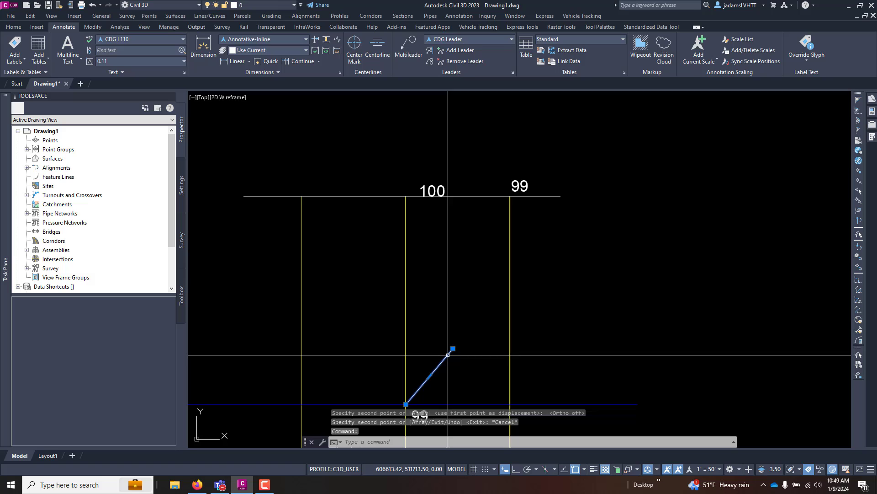
pyautogui.click(453, 350)
pyautogui.press('Escape')
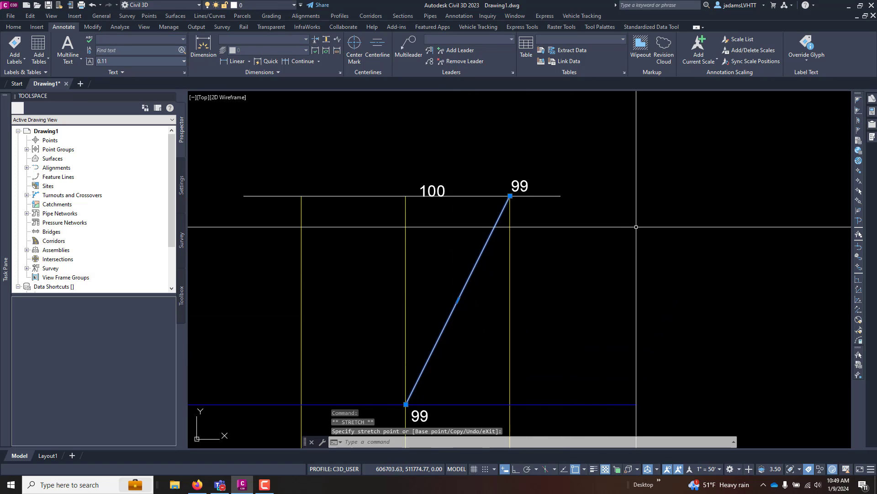
pyautogui.press('Escape')
pyautogui.moveTo(489, 159); pyautogui.dragTo(480, 143, button='middle')
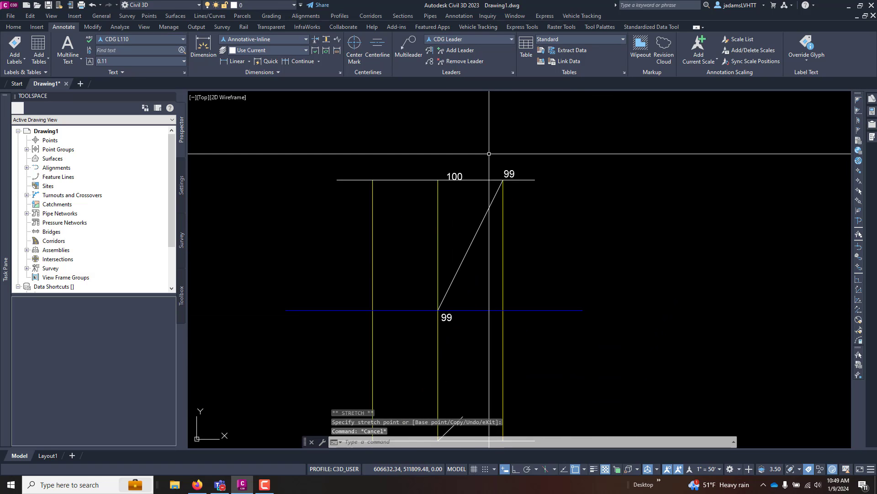
pyautogui.moveTo(440, 301); pyautogui.dragTo(454, 251, button='middle')
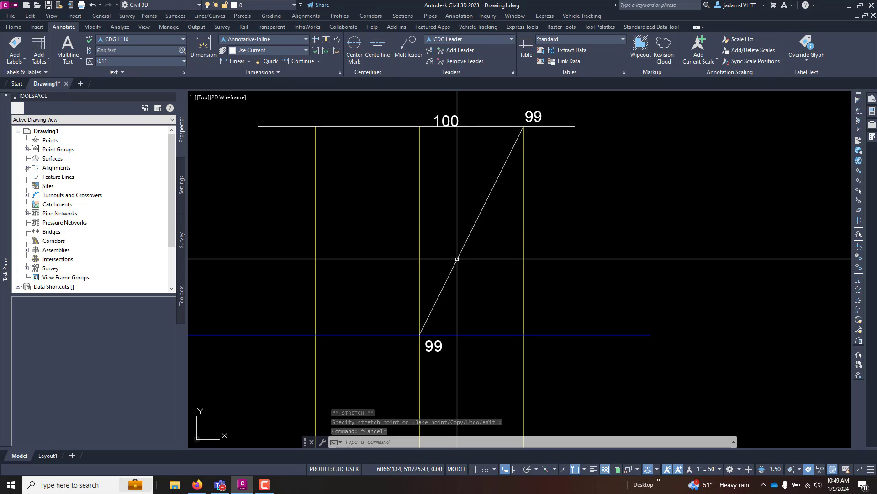
pyautogui.scroll(-2, 459, 215)
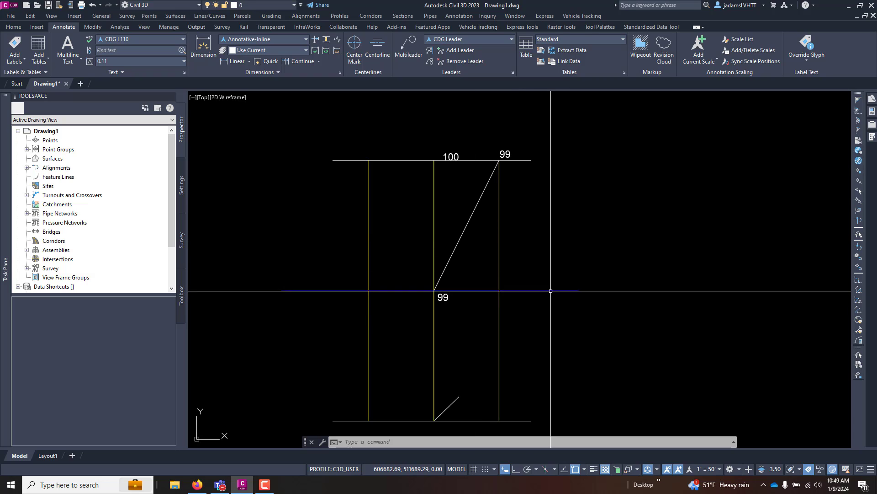
pyautogui.scroll(-2, 464, 256)
pyautogui.scroll(2, 475, 255)
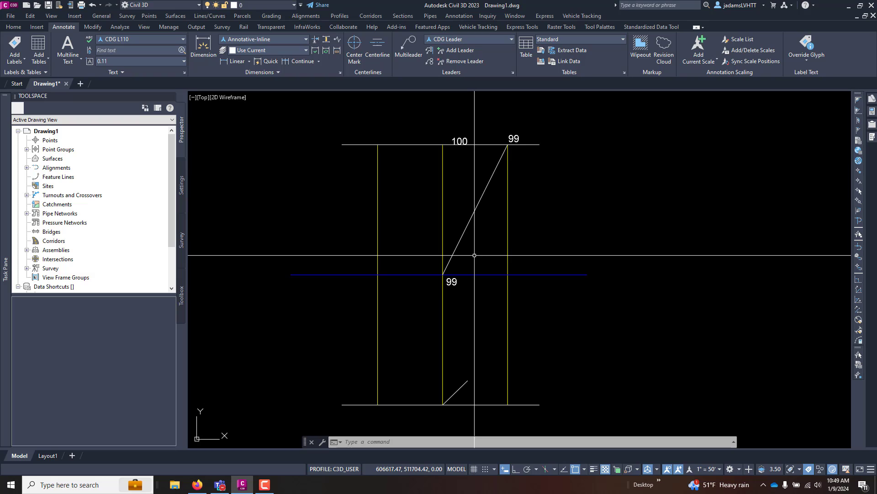
# Offset the long diagonal line 100 units toward its lower right side.
pyautogui.write('o')
pyautogui.press('Return')
pyautogui.write('100')
pyautogui.press('Return')
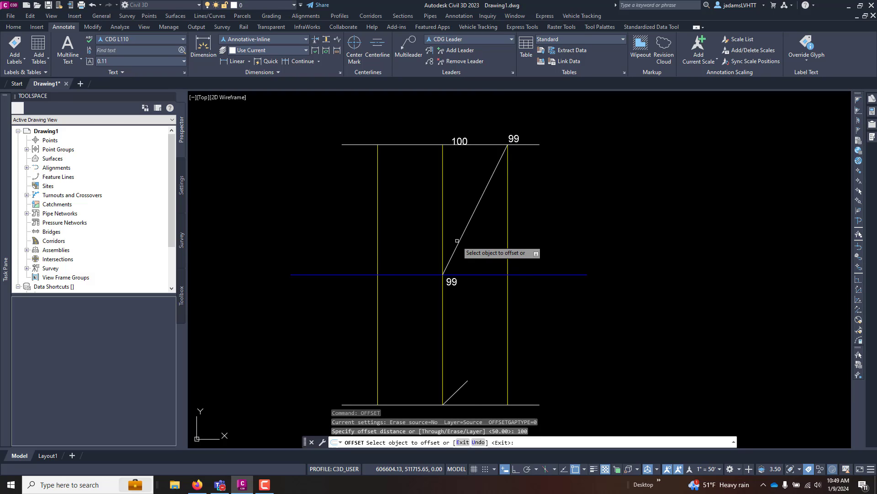
pyautogui.click(460, 240)
pyautogui.click(609, 302)
pyautogui.press('Escape')
pyautogui.scroll(-2, 585, 228)
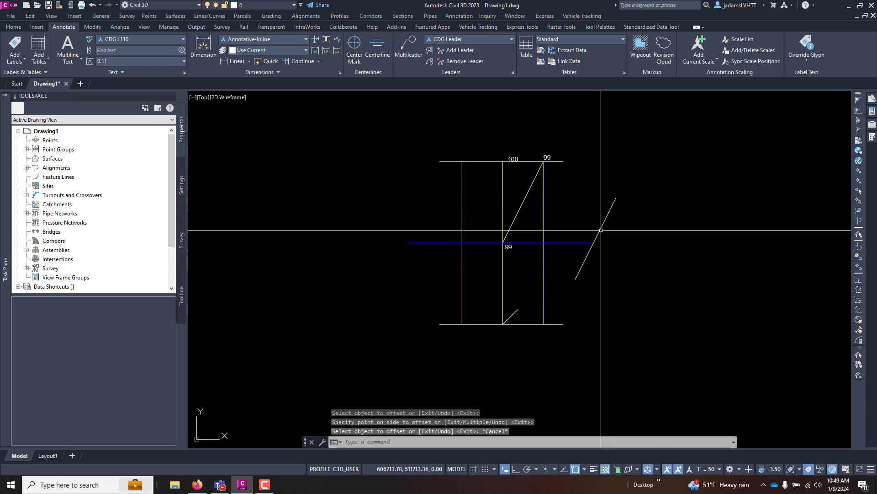
# Offset the long diagonal line 50 units toward its lower right side.
pyautogui.scroll(2, 580, 263)
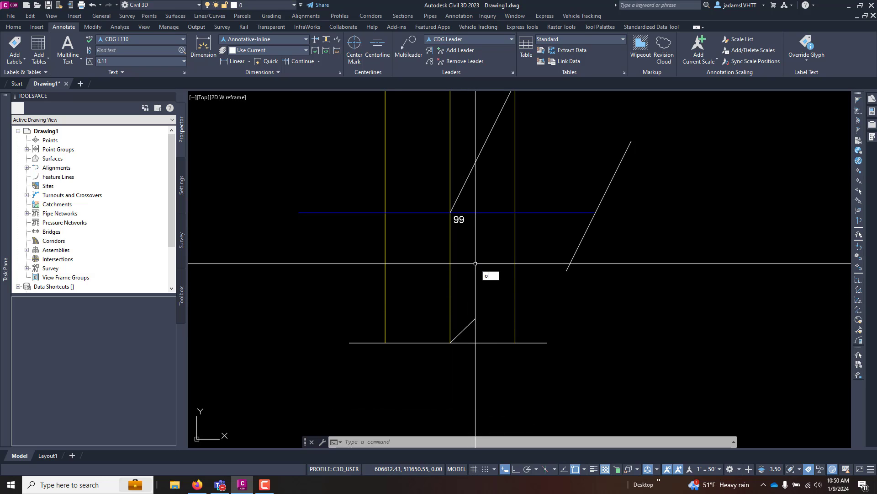
pyautogui.press('Return')
pyautogui.write('50')
pyautogui.press('Return')
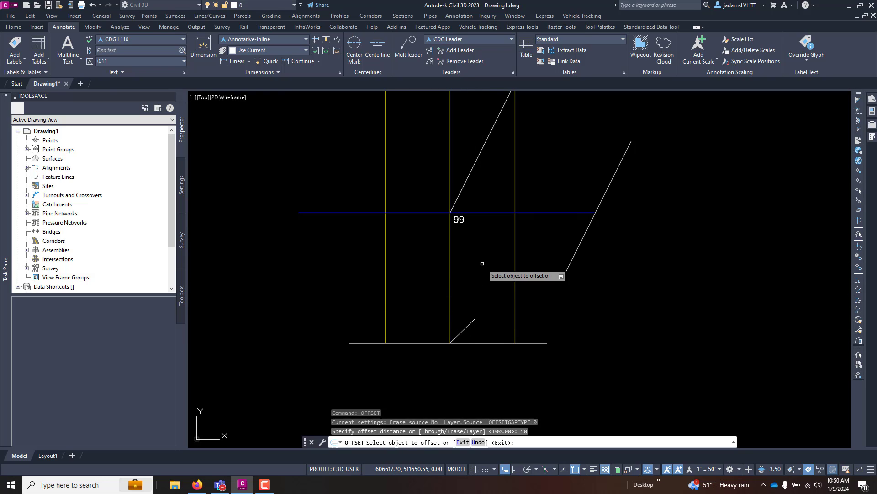
pyautogui.click(466, 182)
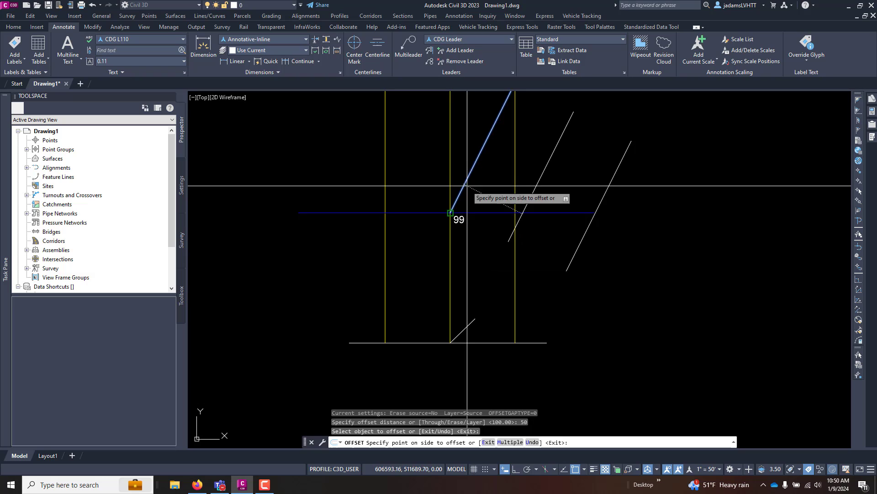
pyautogui.click(528, 209)
pyautogui.press('Escape')
# Extend the lower end of the 50-unit diagonal offset to the middle yellow line as boundary.
pyautogui.write('ex')
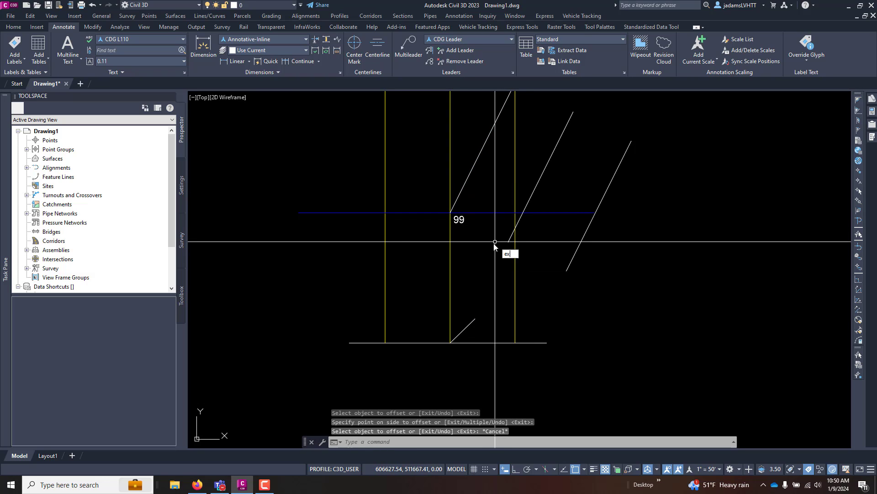
pyautogui.press('Return')
pyautogui.click(451, 263)
pyautogui.press('Return')
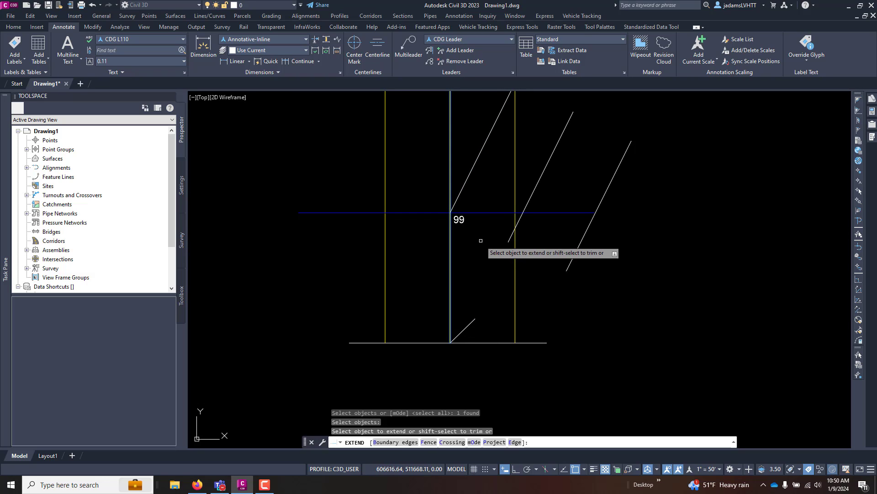
pyautogui.click(511, 241)
pyautogui.click(506, 234)
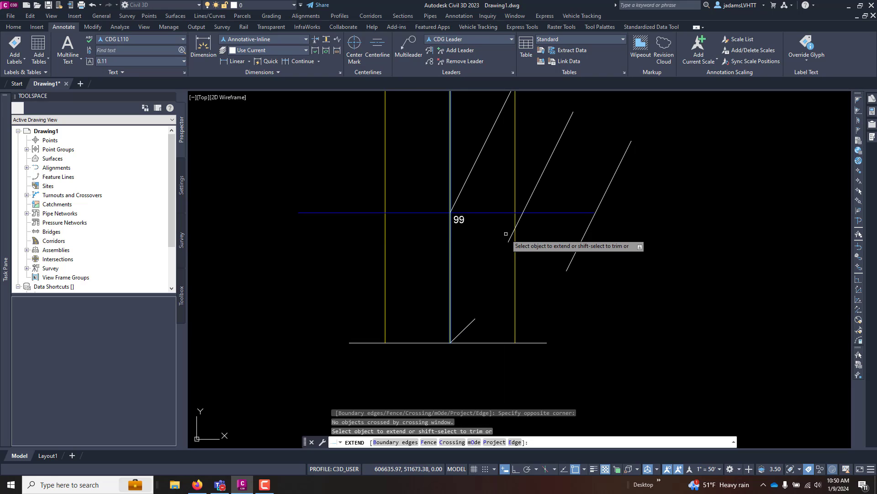
pyautogui.click(508, 240)
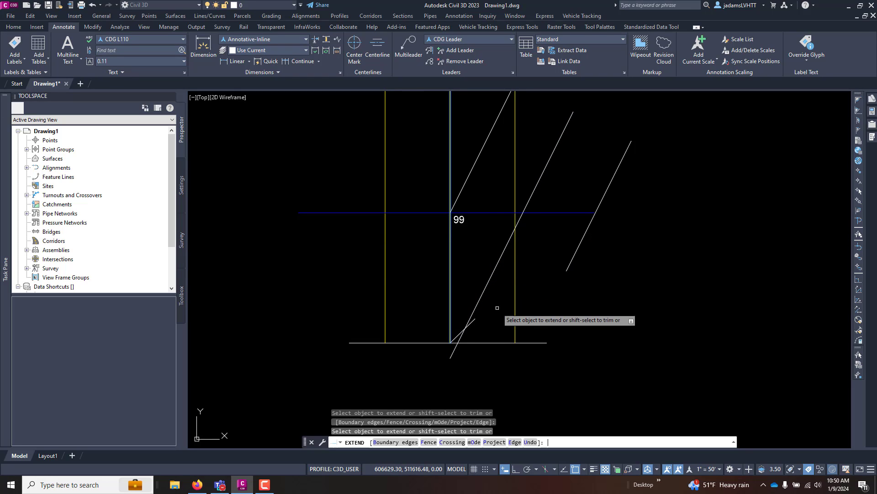
pyautogui.press('Escape')
# Erase both offset copies of the diagonal line.
pyautogui.click(489, 279)
pyautogui.click(511, 266)
pyautogui.press('Delete')
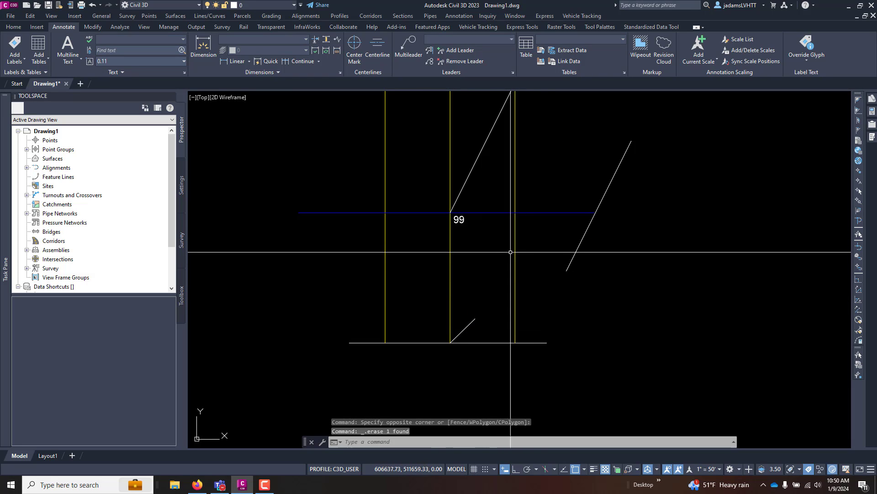
pyautogui.click(601, 268)
pyautogui.click(560, 247)
pyautogui.press('Delete')
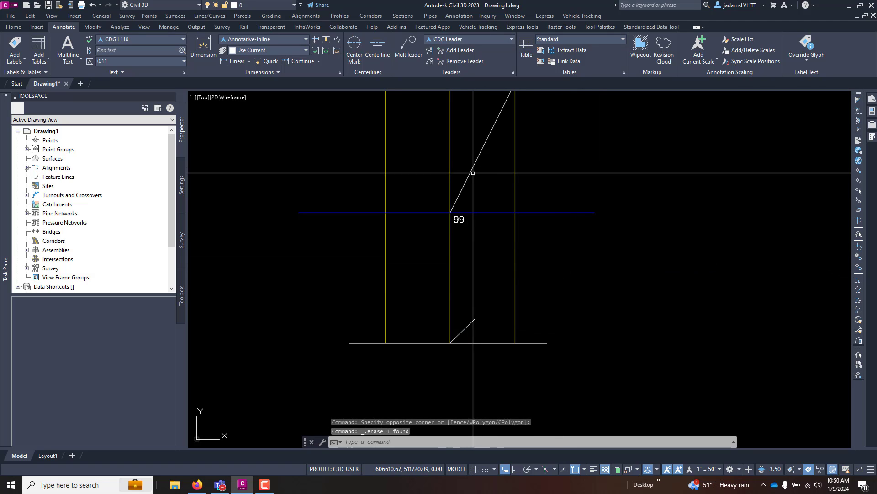
# Copy the long diagonal from its lower endpoint to the middle yellow line's lower end, and erase the short diagonal there.
pyautogui.click(459, 196)
pyautogui.rightClick(489, 182)
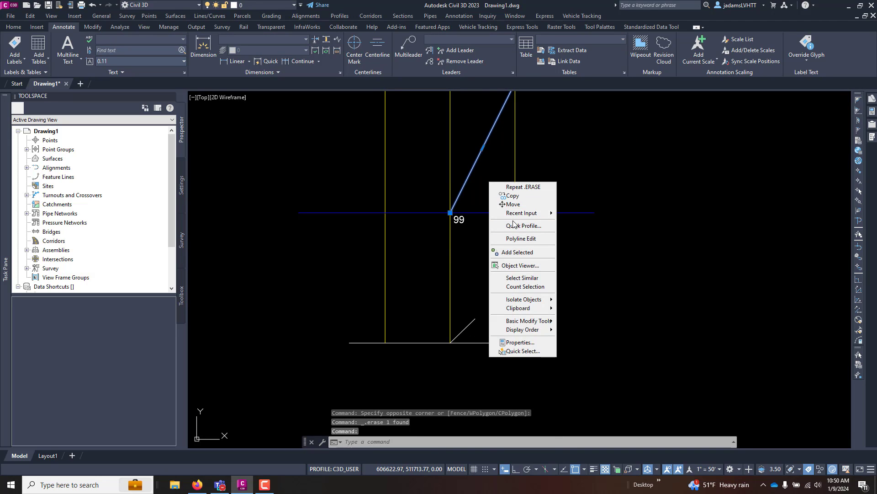
pyautogui.click(513, 197)
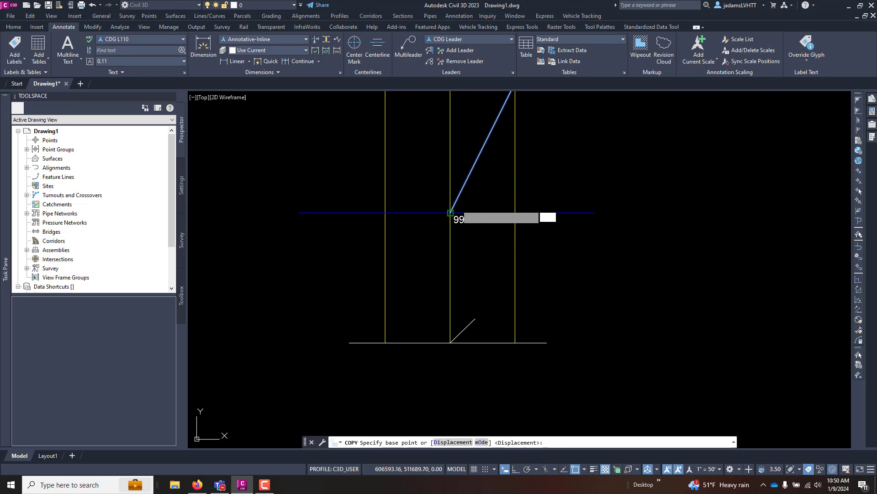
pyautogui.click(450, 212)
pyautogui.click(450, 342)
pyautogui.press('Escape')
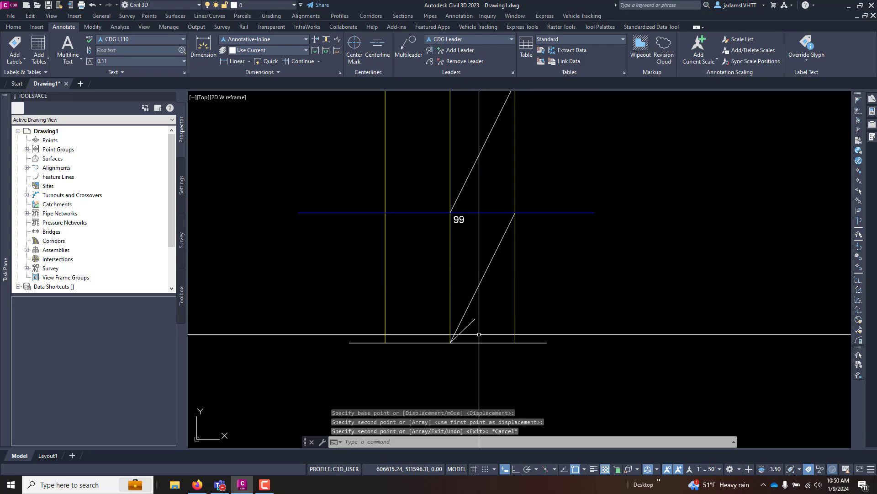
pyautogui.click(472, 318)
pyautogui.press('Delete')
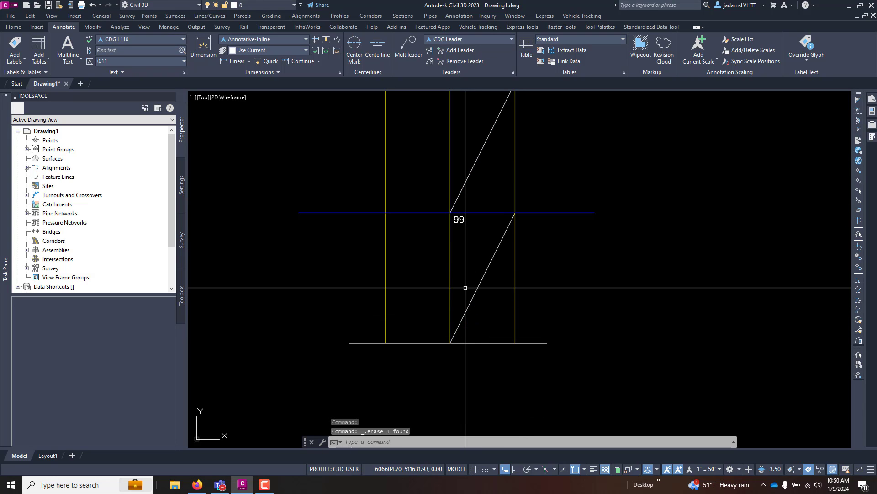
pyautogui.moveTo(464, 134); pyautogui.dragTo(466, 235, button='middle')
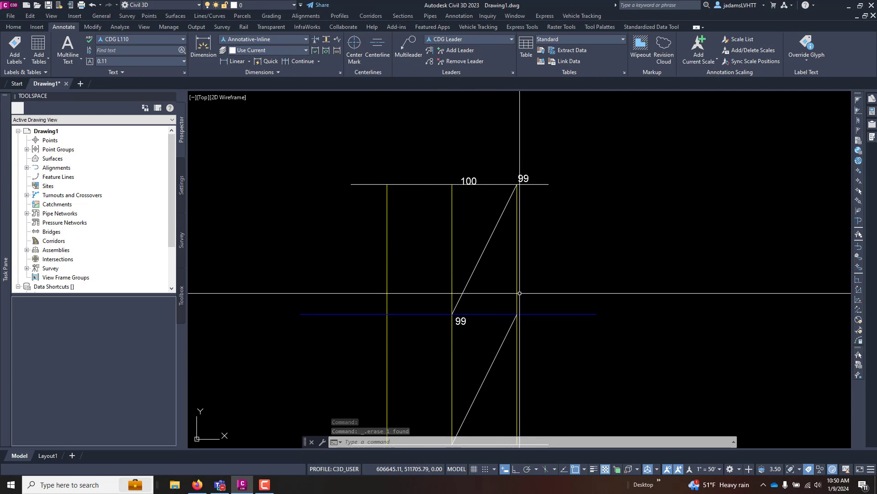
pyautogui.moveTo(519, 285); pyautogui.dragTo(540, 197, button='middle')
pyautogui.scroll(2, 536, 201)
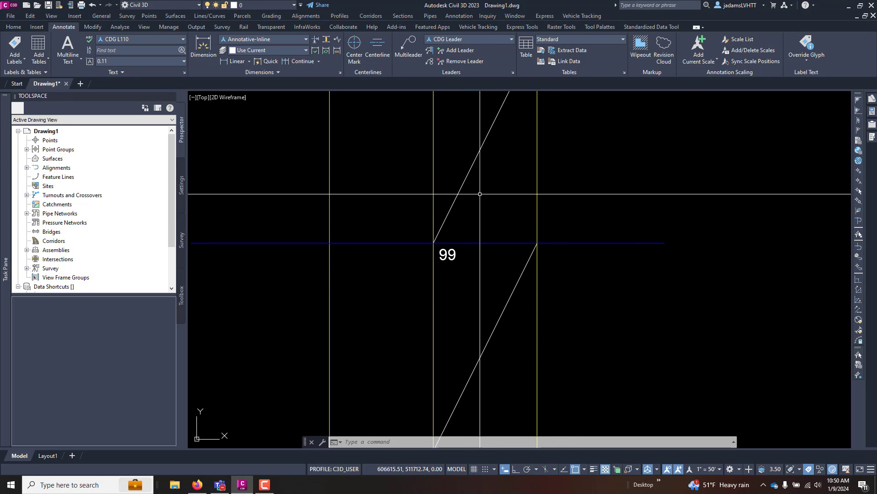
# Offset the upper diagonal 50 units toward its lower right side and erase the offset copy.
pyautogui.press('Return')
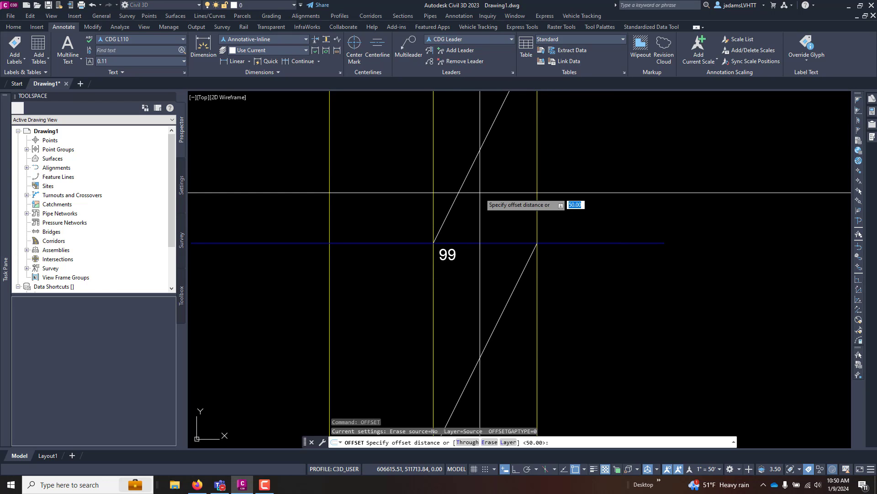
pyautogui.press('Return')
pyautogui.click(467, 178)
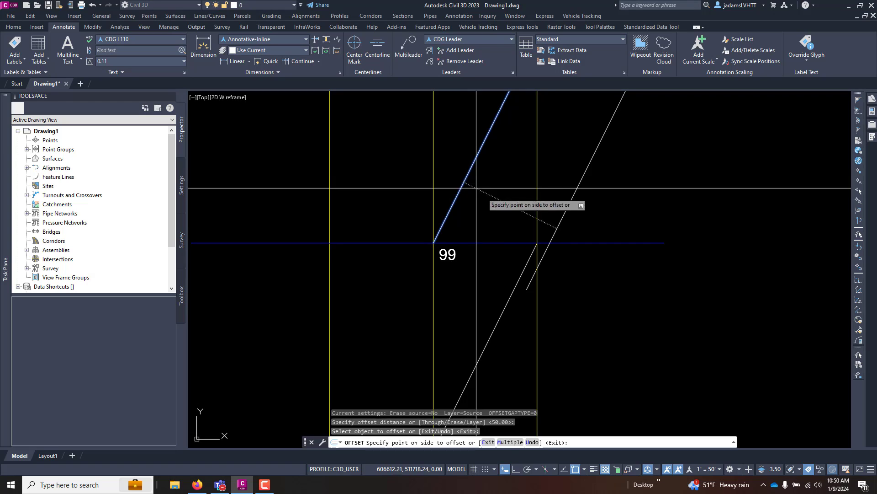
pyautogui.click(622, 221)
pyautogui.press('Escape')
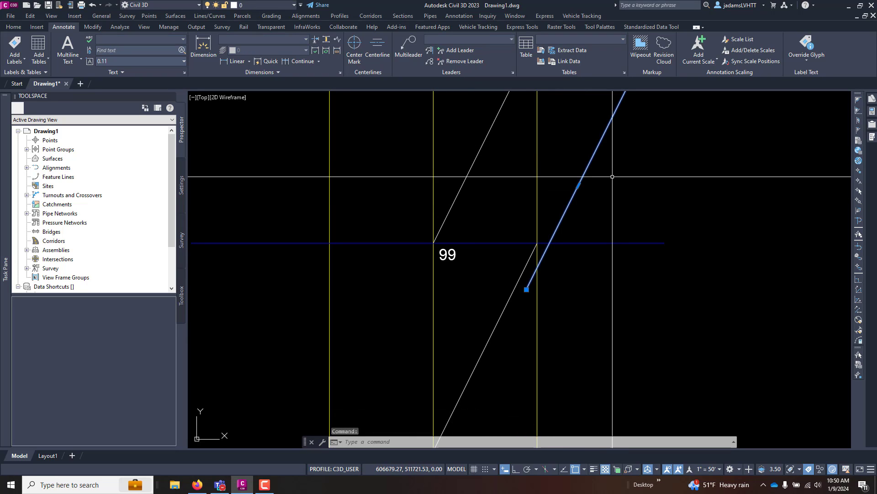
pyautogui.press('Delete')
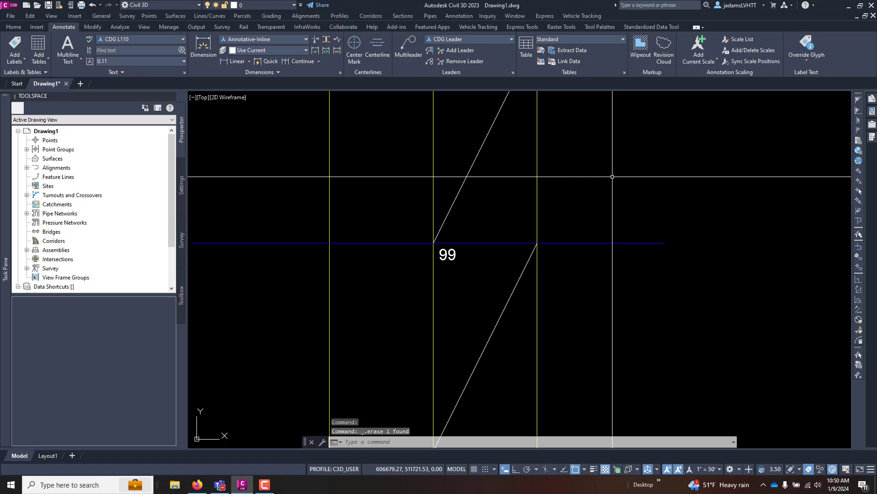
# Draw a polyline from the blue line's intersection with the rightmost yellow line perpendicular to the upper diagonal.
pyautogui.write('pl')
pyautogui.press('Return')
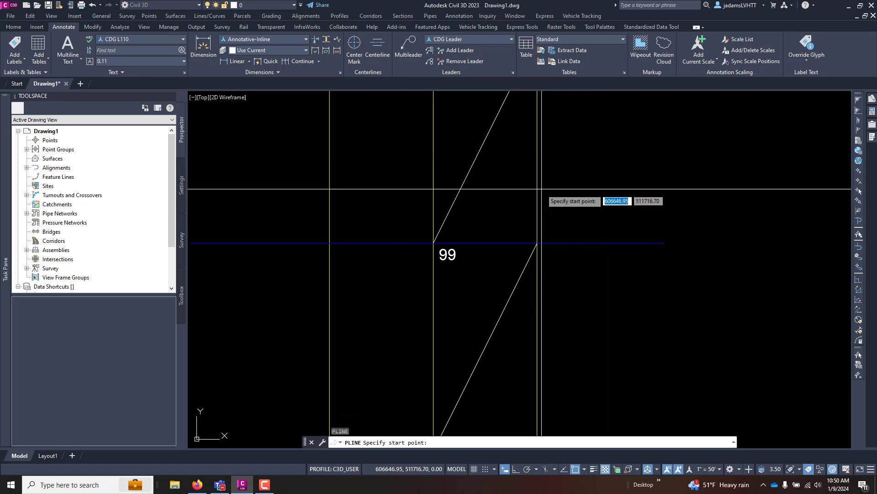
pyautogui.click(537, 243)
pyautogui.keyDown('shift'); pyautogui.rightClick(471, 183); pyautogui.keyUp('shift')
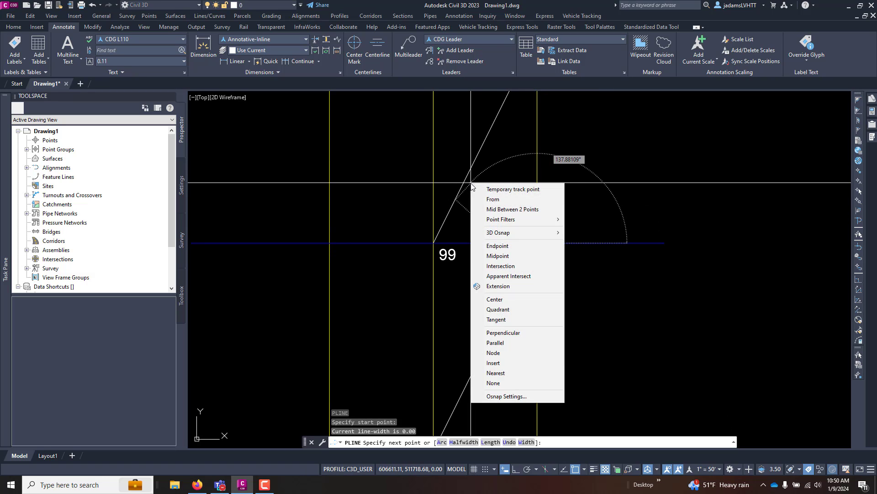
pyautogui.click(503, 333)
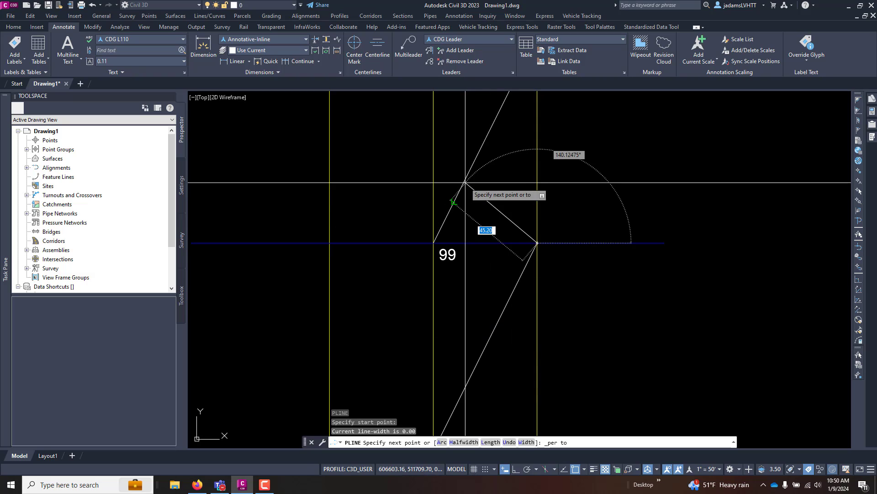
pyautogui.click(453, 201)
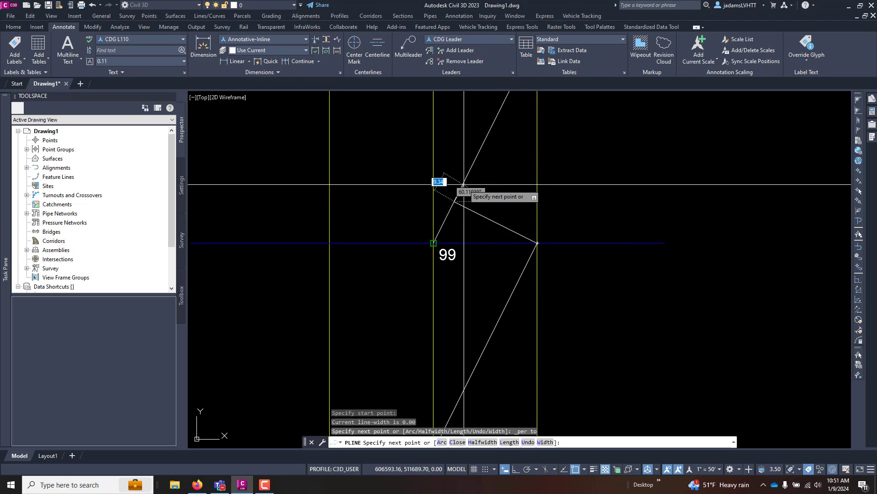
pyautogui.press('Return')
# Show the properties of the short perpendicular polyline to examine its length.
pyautogui.click(479, 213)
pyautogui.write('xref')
pyautogui.press('Return')
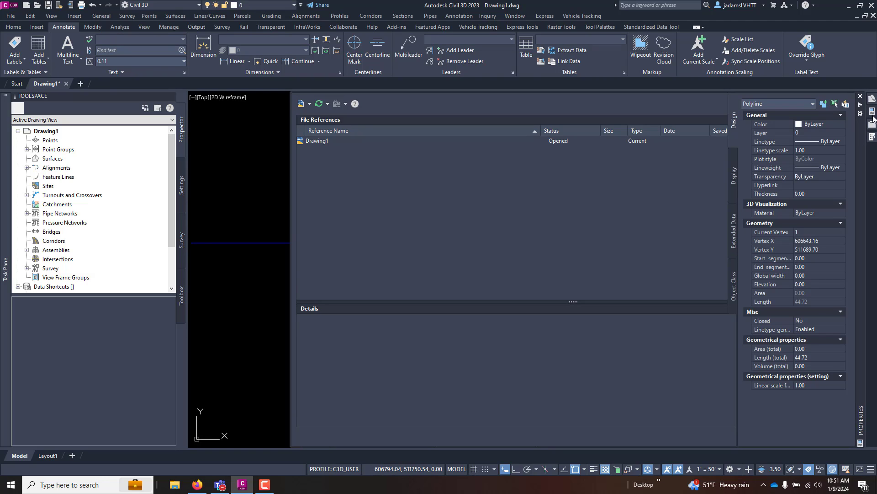
pyautogui.click(871, 111)
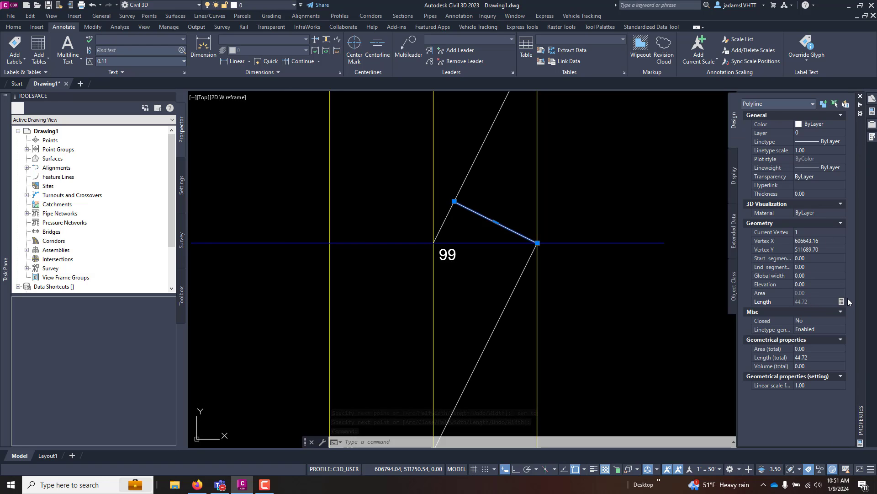
# Calculate 1/44.72 from the polyline's length, multiply the result by 100, and close the calculator without applying it.
pyautogui.click(842, 302)
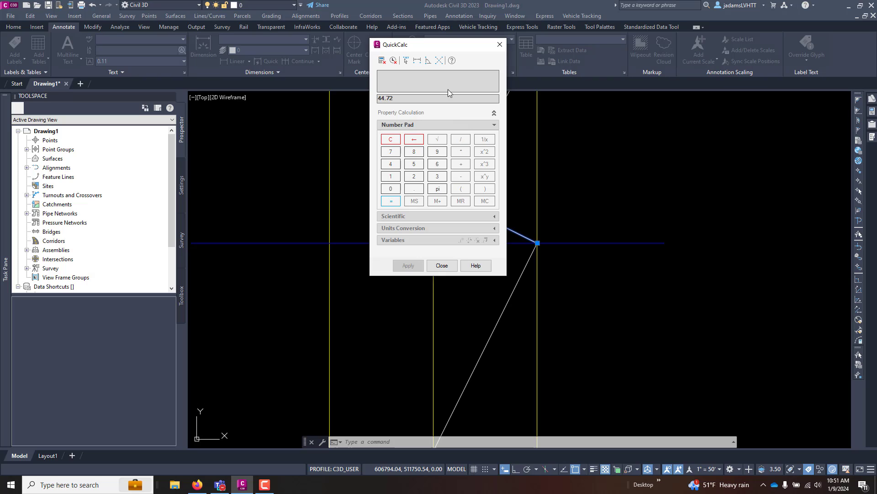
pyautogui.hotkey('ctrl', 'a')
pyautogui.write('1/44.72')
pyautogui.press('Return')
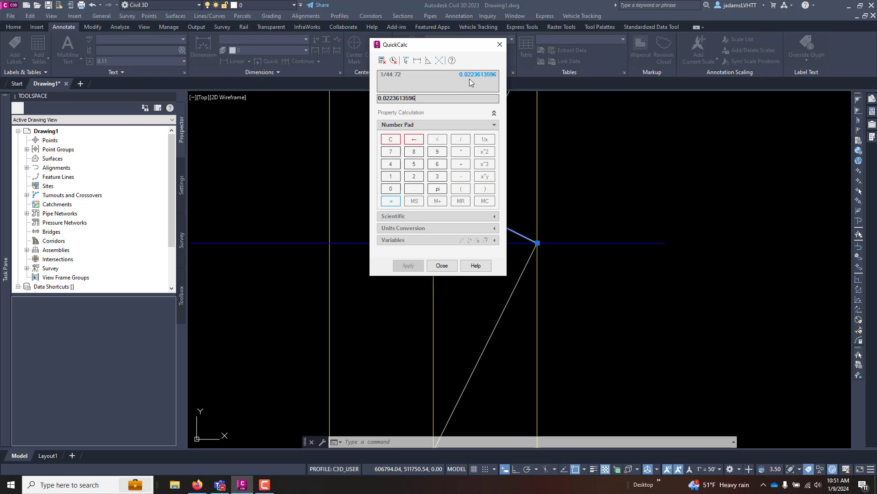
pyautogui.write('*100')
pyautogui.press('Return')
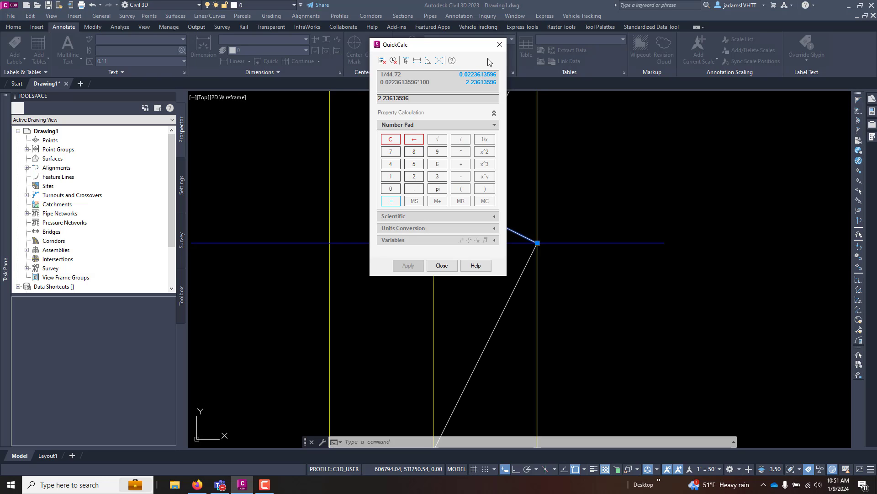
pyautogui.click(500, 44)
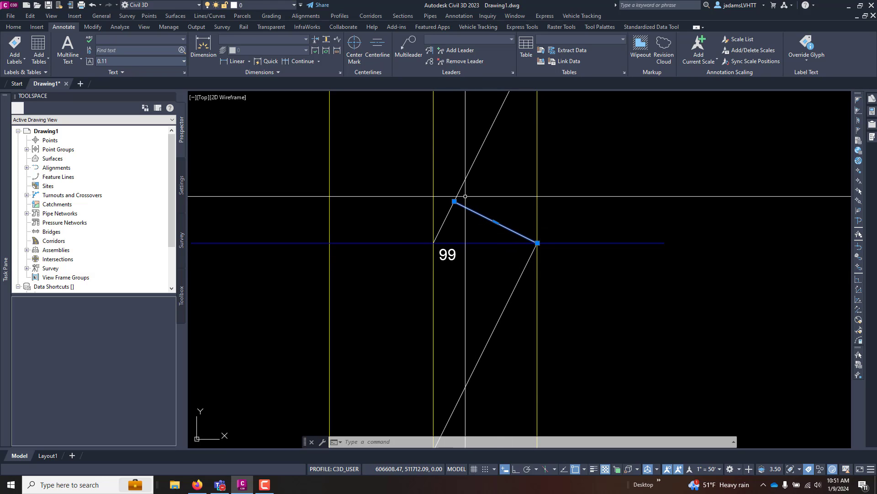
# Erase the short perpendicular polyline between the two diagonals.
pyautogui.scroll(-2, 463, 197)
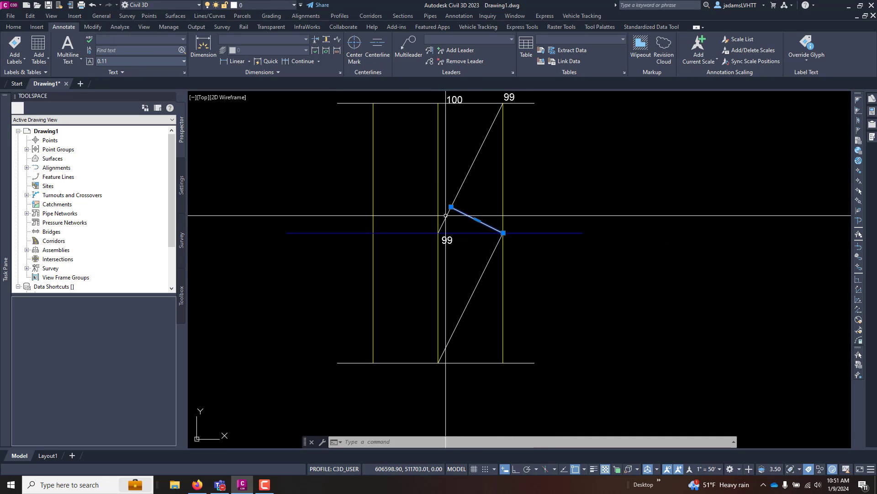
pyautogui.moveTo(441, 235); pyautogui.dragTo(459, 249, button='middle')
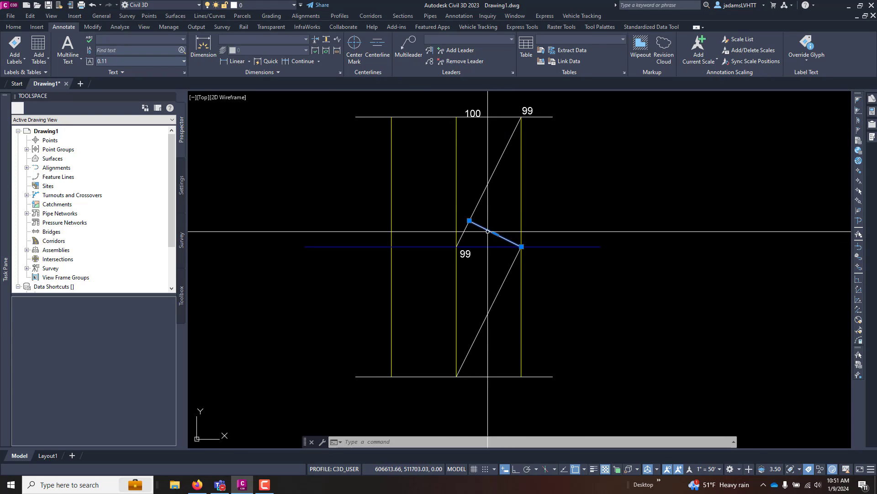
pyautogui.press('Escape')
pyautogui.click(507, 223)
pyautogui.click(482, 231)
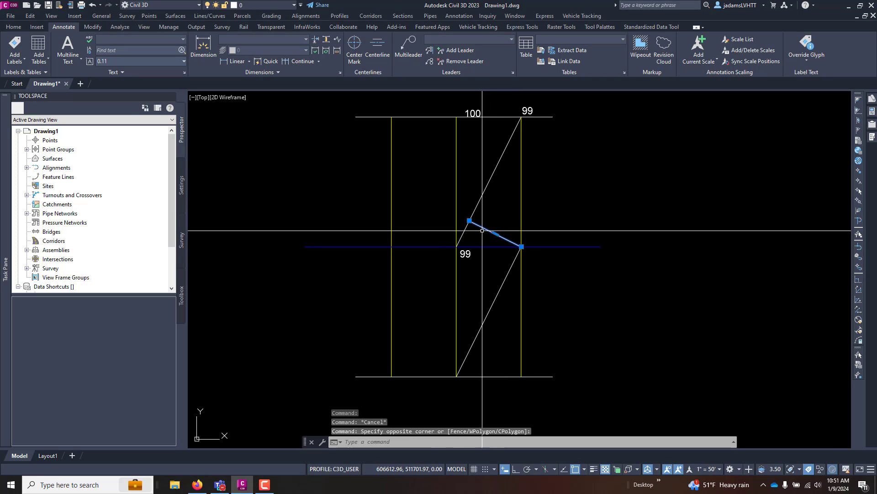
pyautogui.scroll(2, 481, 223)
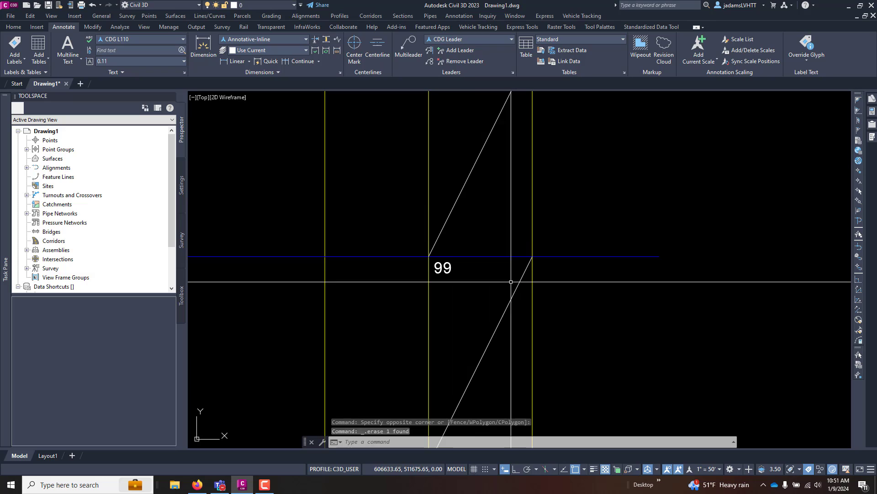
pyautogui.press('Escape')
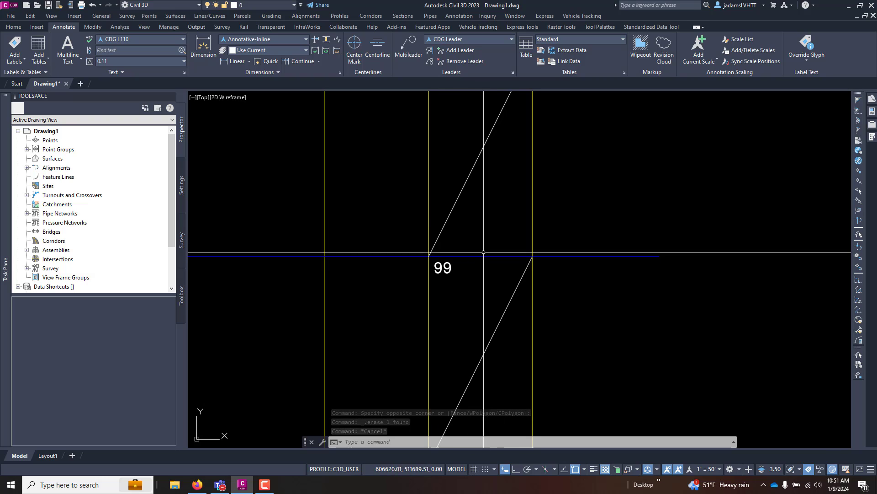
# Extend the lower end of the upper diagonal to the leftmost yellow line as boundary.
pyautogui.scroll(-2, 502, 259)
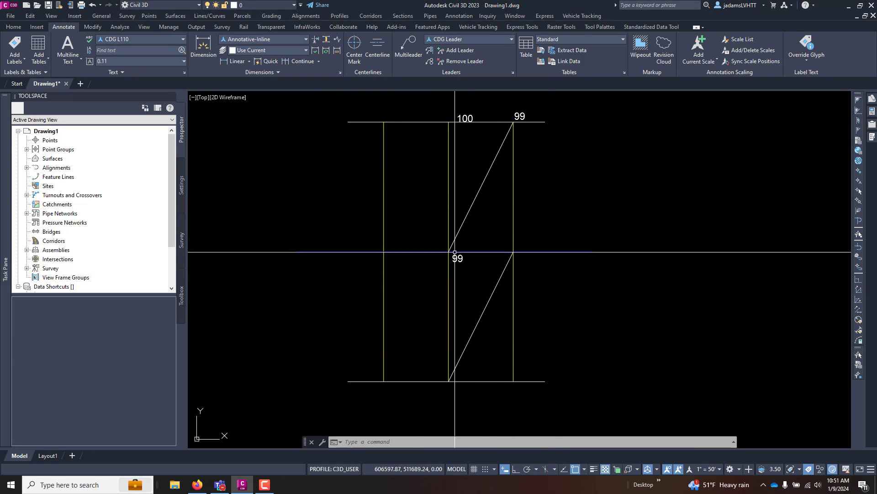
pyautogui.scroll(2, 459, 215)
pyautogui.scroll(-2, 452, 213)
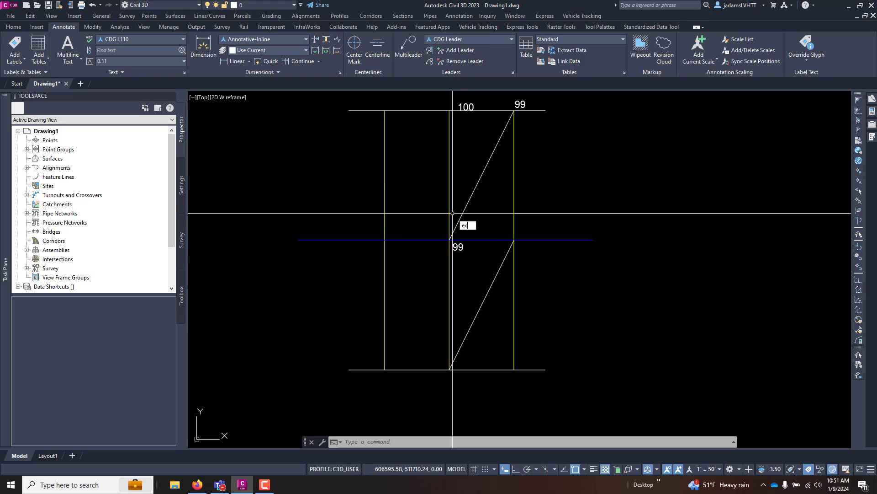
pyautogui.press('Return')
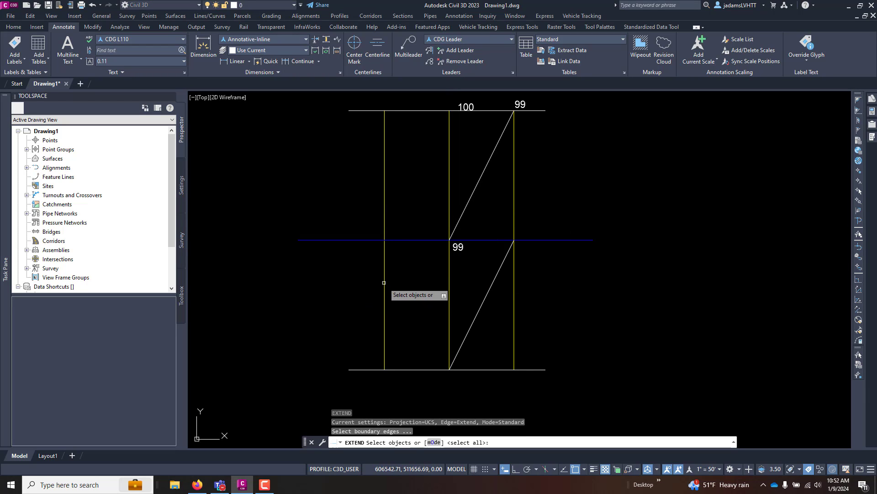
pyautogui.click(384, 282)
pyautogui.press('Return')
pyautogui.click(463, 211)
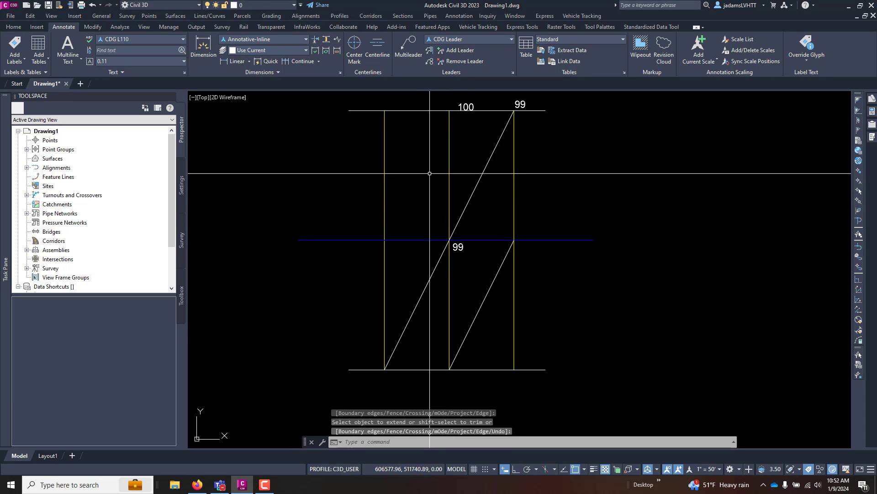
pyautogui.press('Return')
# Copy the extended diagonal from its upper endpoint to the middle yellow line's upper end.
pyautogui.click(442, 253)
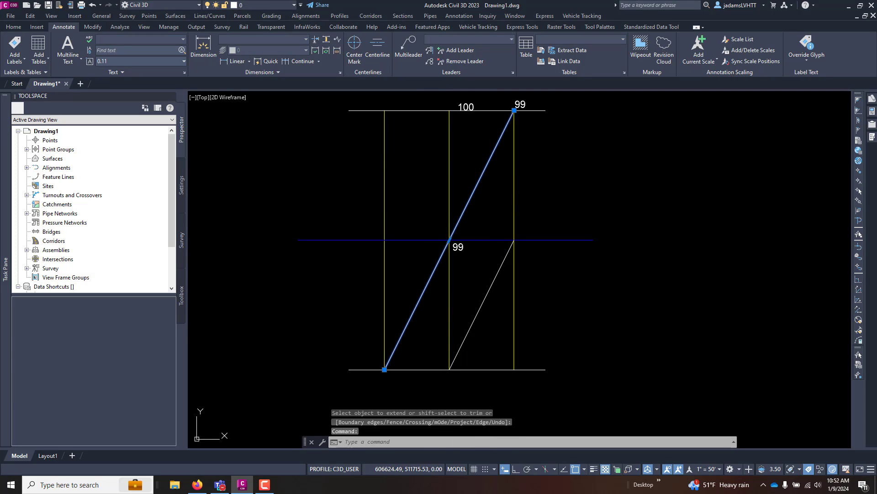
pyautogui.rightClick(491, 208)
pyautogui.click(514, 221)
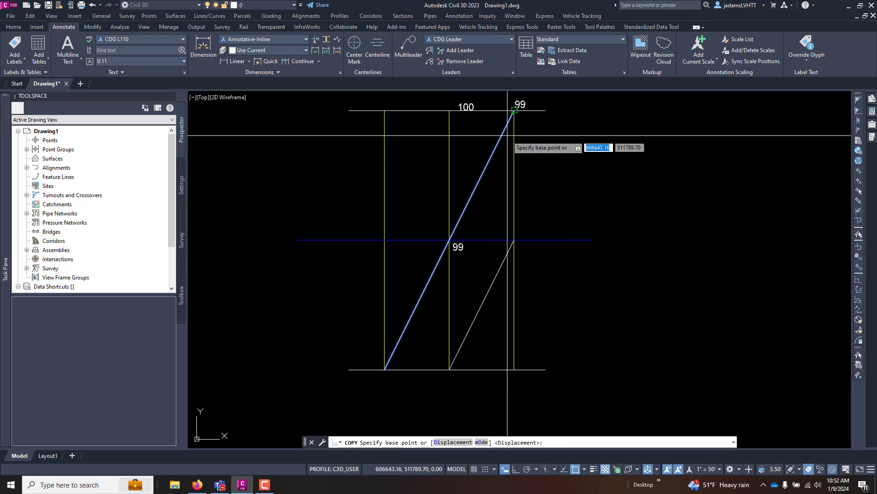
pyautogui.click(514, 111)
pyautogui.click(449, 110)
pyautogui.press('Escape')
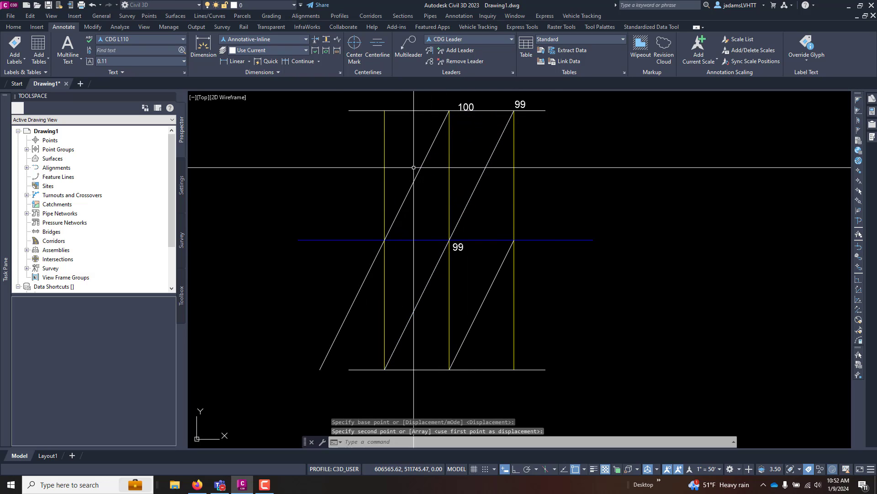